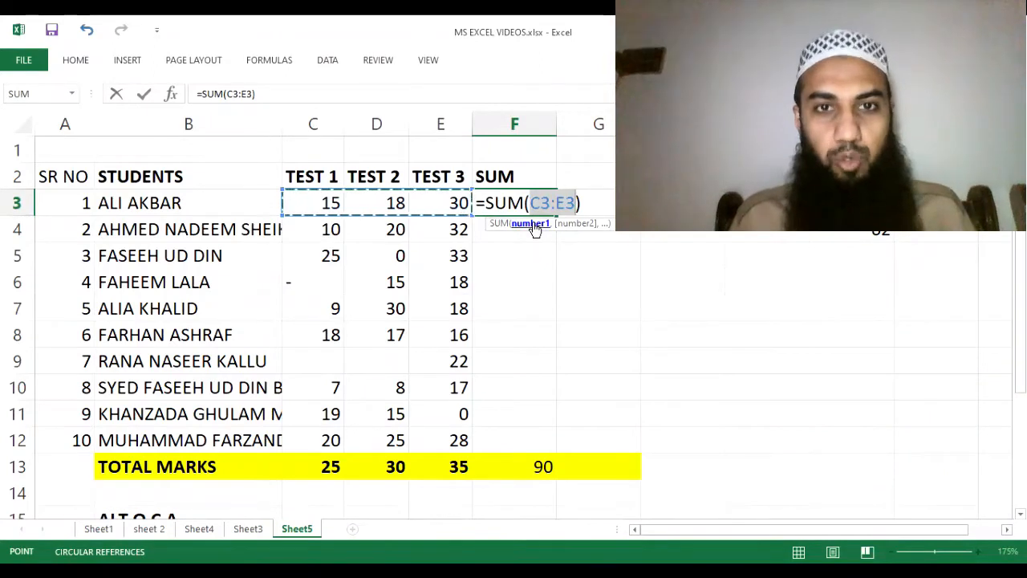
Enter the formula =SUM(C3:E3) in F3 to total the first student's three test scores.
key("Return")
key("Up")
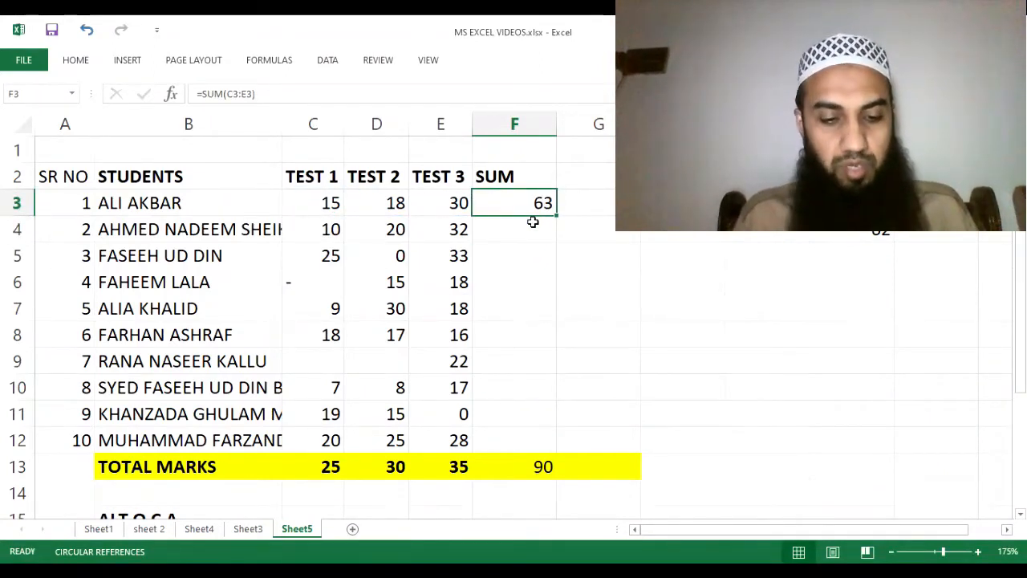
Copy the sum formula from F3 into F4:F12 for the remaining students.
key("ctrl+c")
key("Down")
key("shift+Down")
key("shift+Down")
key("shift+Down")
key("shift+Down")
key("shift+Down")
key("shift+Down")
key("shift+Down")
key("shift+Down")
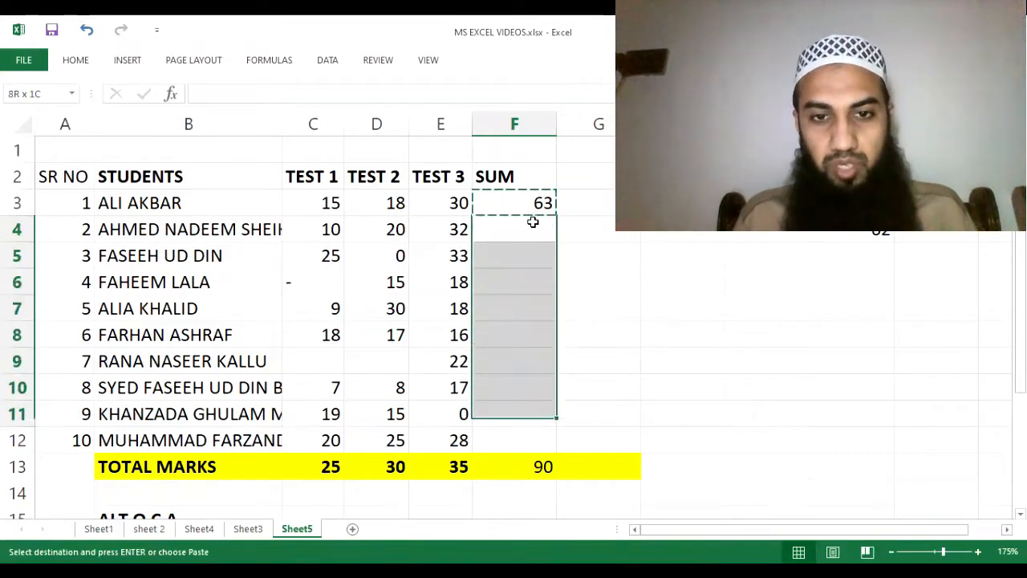
key("ctrl+v")
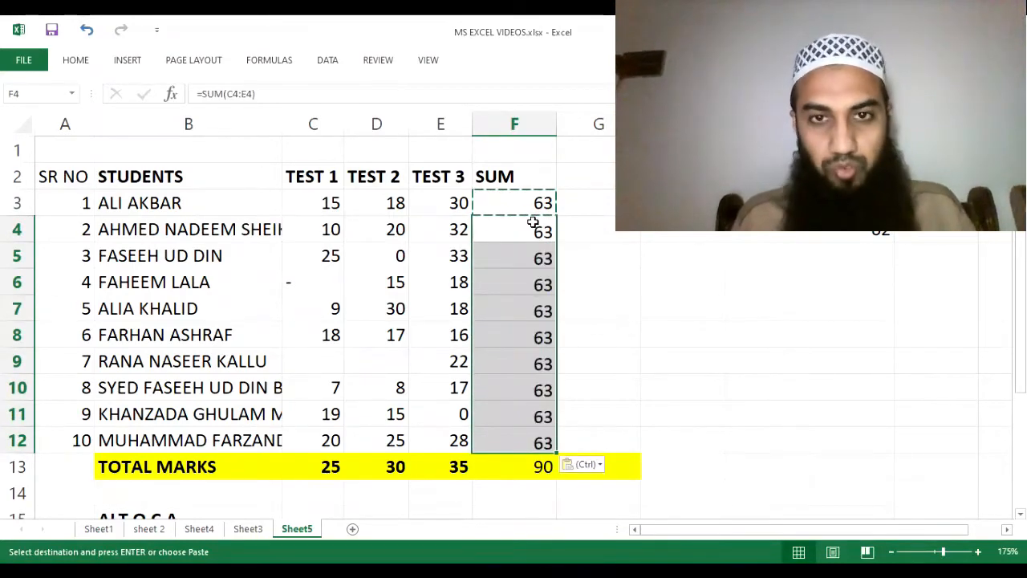
key("Return")
Clear the copied sum formulas from F4:F12.
key("Up")
key("Down")
key("ctrl+shift+Down")
key("shift+Up")
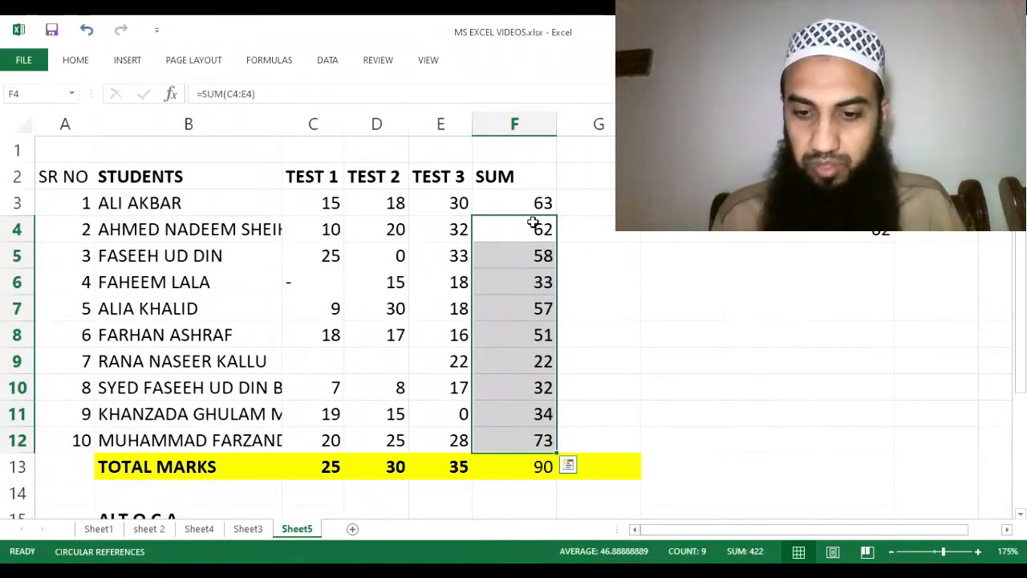
key("Delete")
Insert the AutoSum formula =SUM(C4:E4) in F4 and fill it down to F12.
left_click(533, 222)
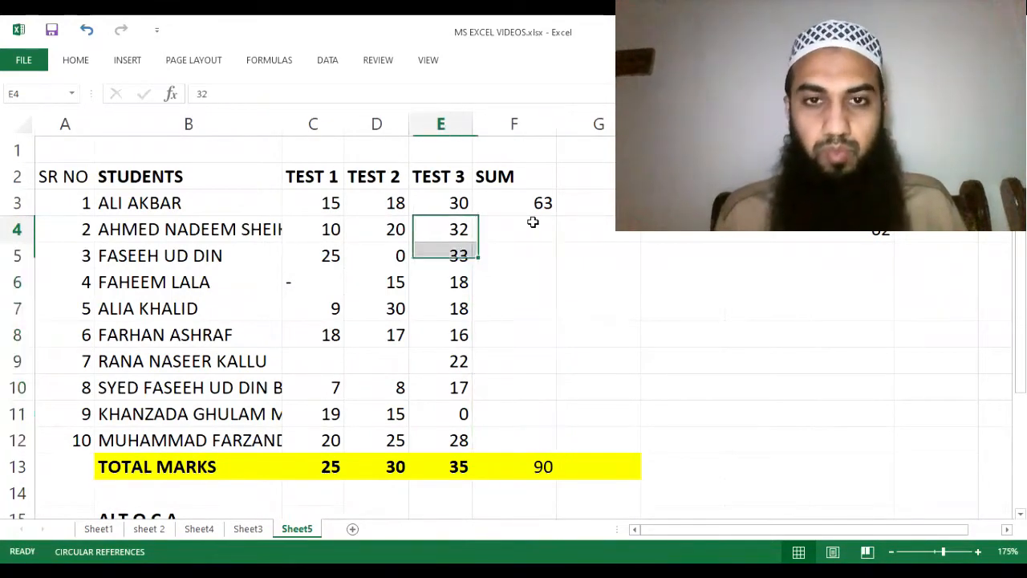
left_click(75, 61)
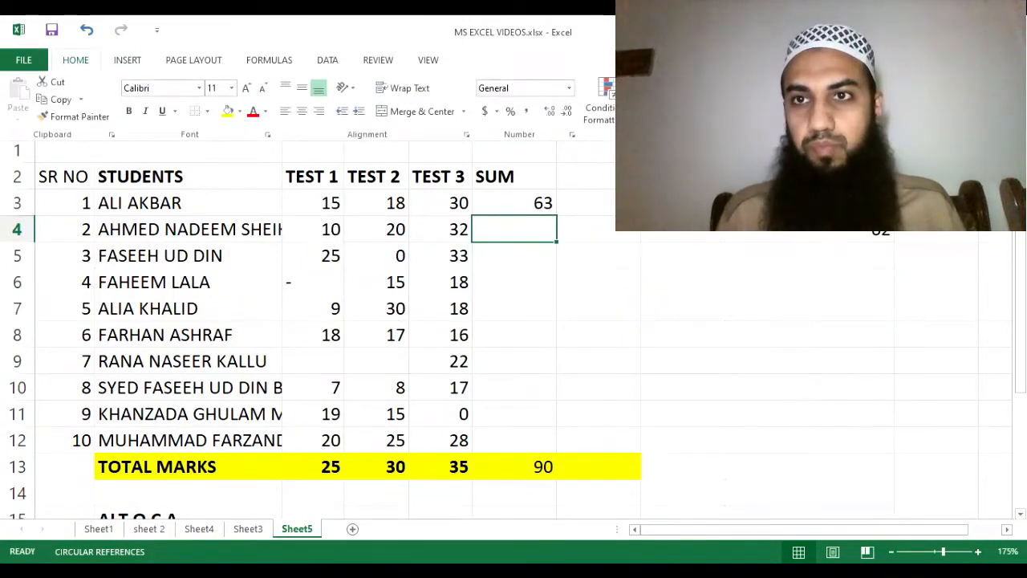
key("alt+equal")
key("Return")
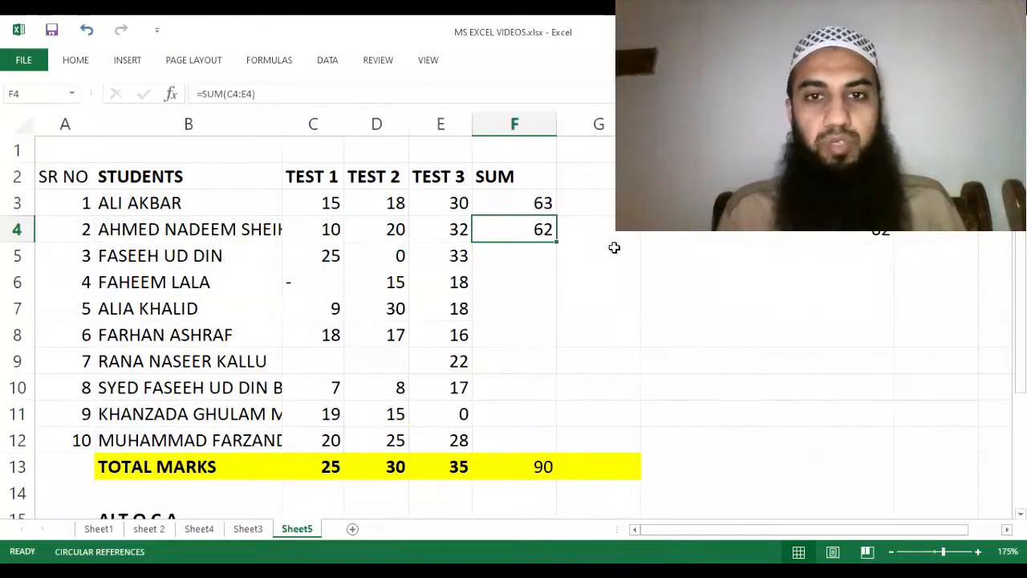
double_click(556, 243)
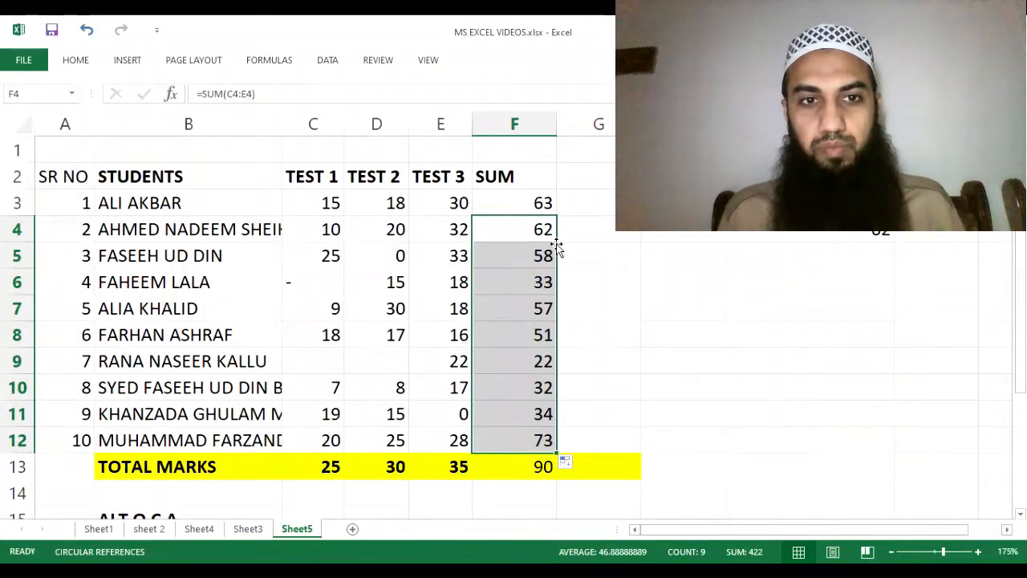
Examine the SUM column's formulas row by row to check that each one totals its own student's tests.
key("Down")
key("Down")
key("Down")
key("Down")
key("Down")
key("Down")
key("Down")
key("Down")
key("Down")
key("Up")
key("Up")
key("Up")
key("Up")
key("Up")
key("Up")
key("Up")
key("Up")
key("Up")
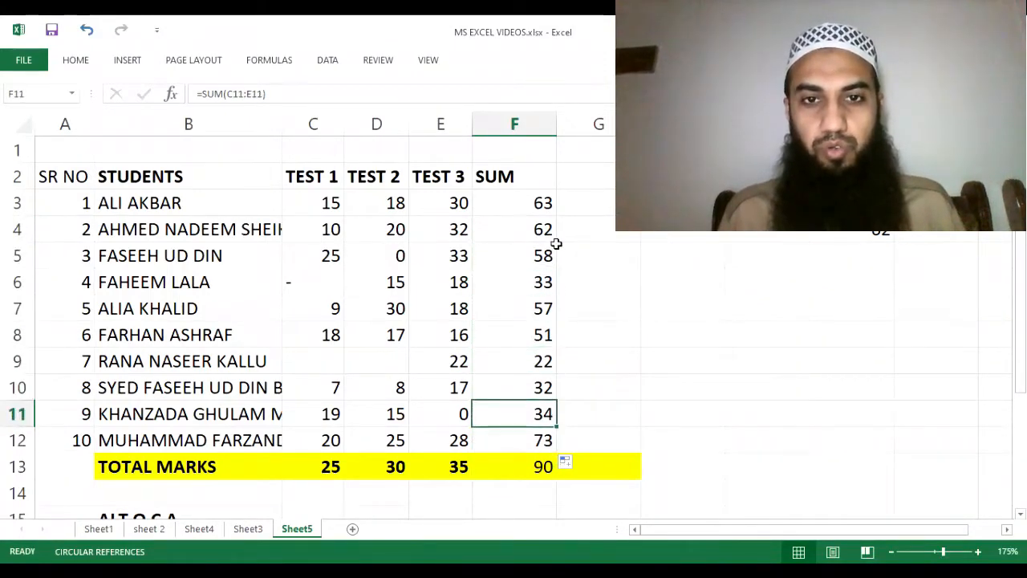
key("Down")
key("Down")
key("Down")
key("Down")
key("Down")
key("Down")
key("Down")
key("Down")
key("Down")
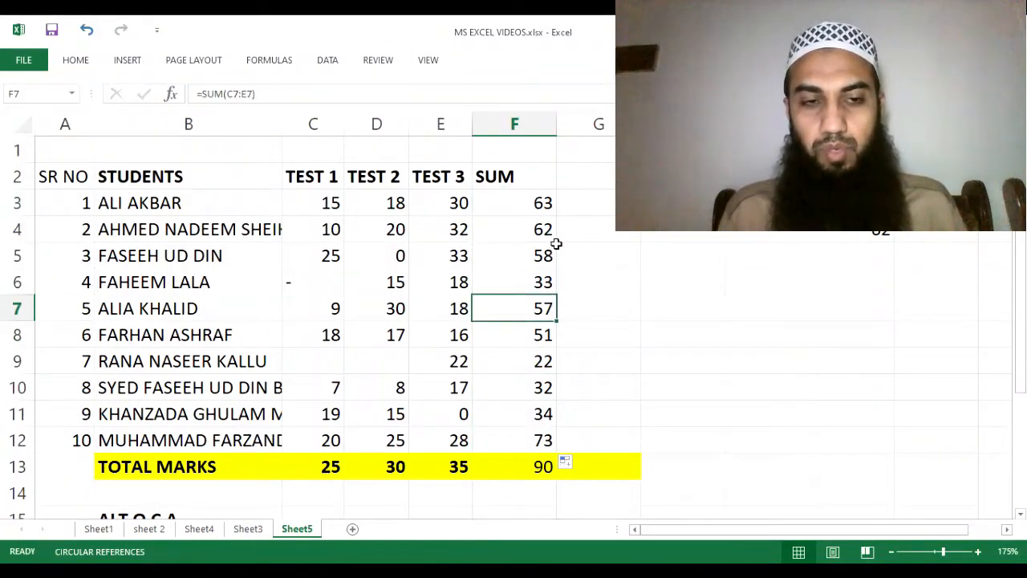
key("Up")
key("Up")
key("Up")
key("Down")
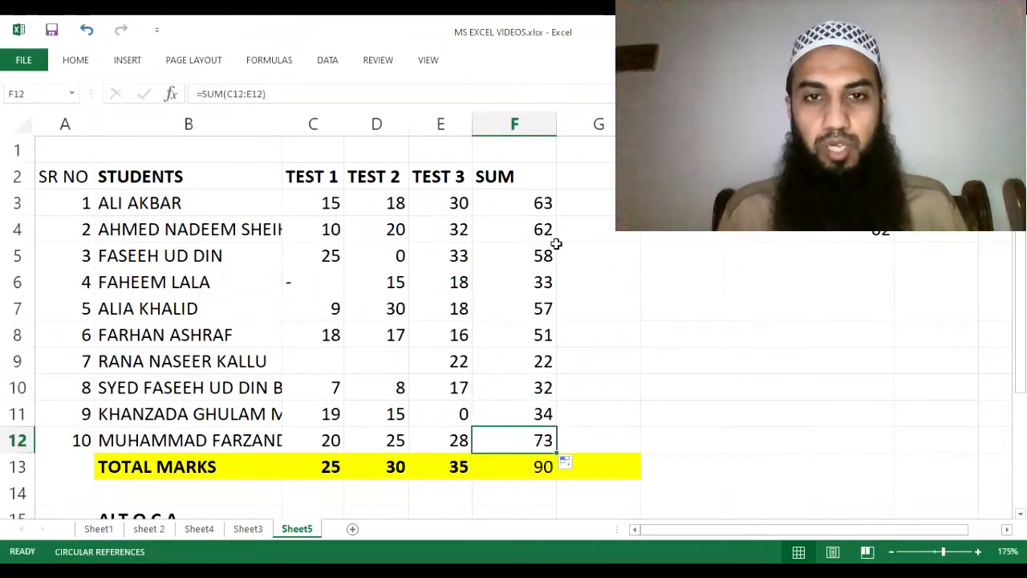
key("Up")
key("Up")
key("Down")
key("Down")
key("Down")
key("Down")
key("Down")
key("Up")
key("Up")
key("Up")
key("Up")
key("Up")
key("Up")
key("Up")
key("Up")
key("Up")
key("Up")
key("Up")
key("Up")
key("Up")
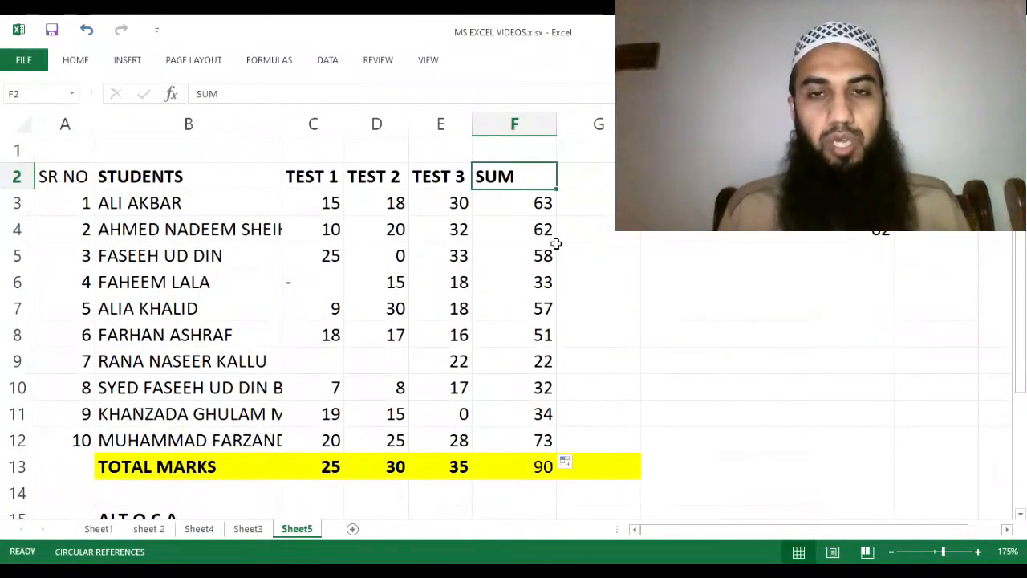
Enter the column heading "% TEST 1" in G2, beside the SUM heading.
key("Right")
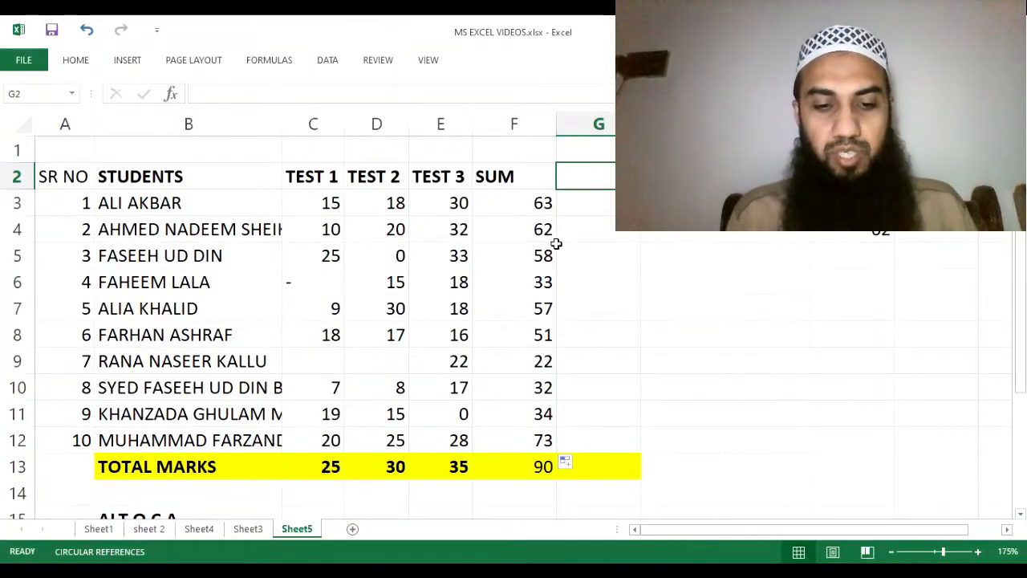
type("% teST")
key("BackSpace")
key("BackSpace")
key("BackSpace")
type("e")
key("BackSpace")
key("BackSpace")
type("TEST")
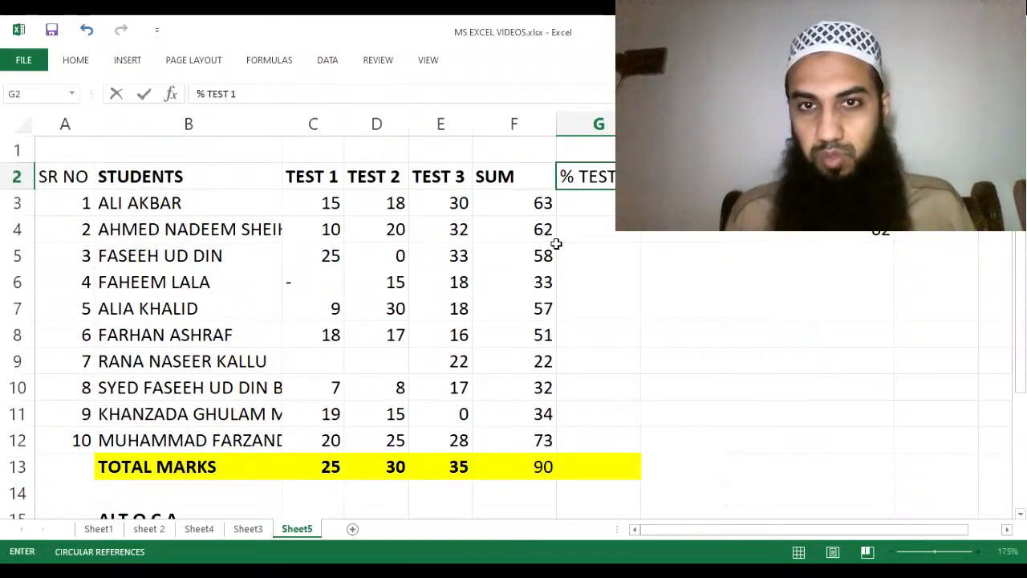
key("Return")
key("Up")
Add the headings "% TEST 2" and "% TEST 3" beside "% TEST 1" and insert two blank rows above the table headings.
key("ctrl+c")
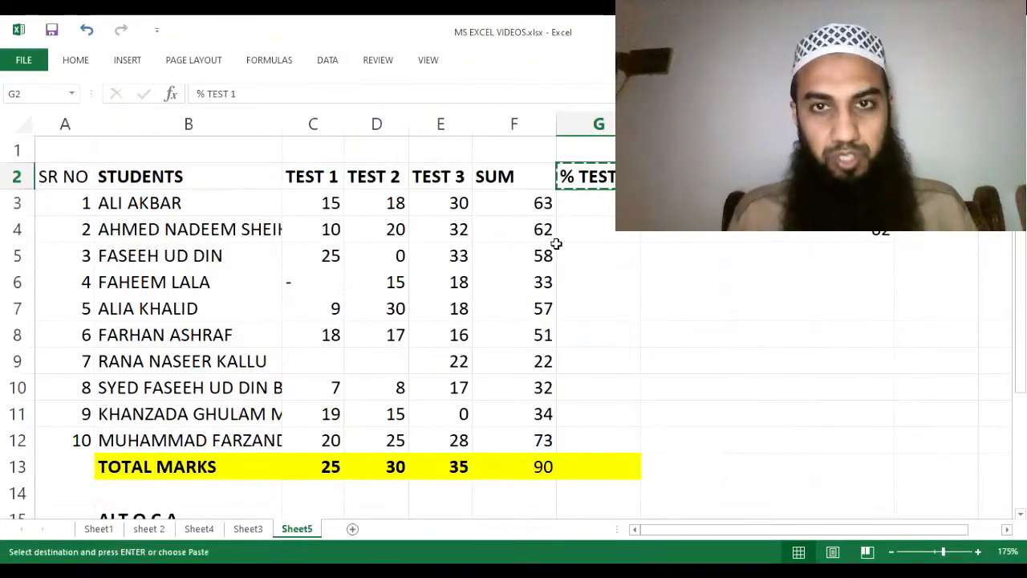
key("Right")
key("Down")
key("Down")
key("Down")
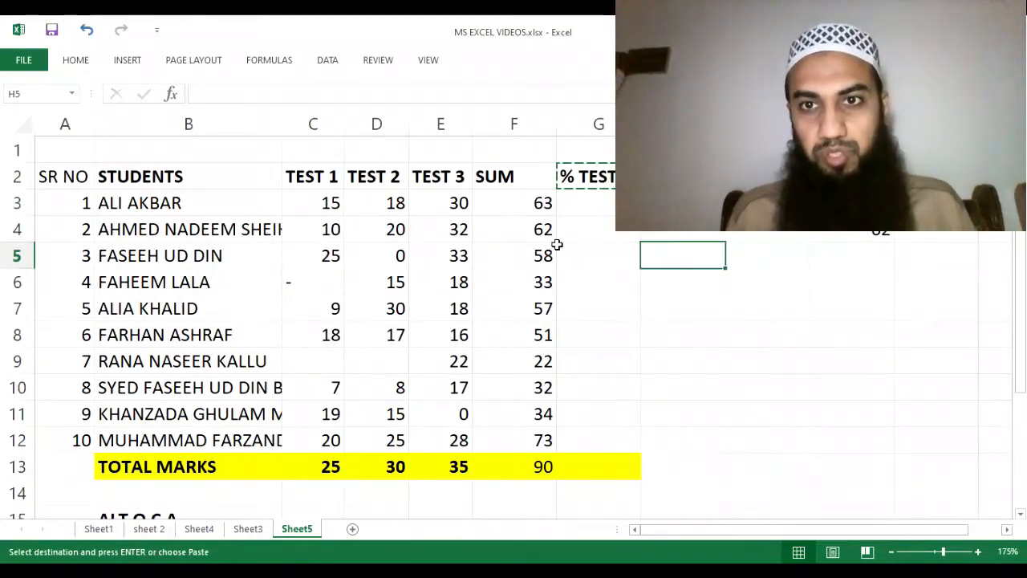
key("shift+F10")
key("Escape")
key("Escape")
key("Up")
key("Up")
key("Up")
key("Right")
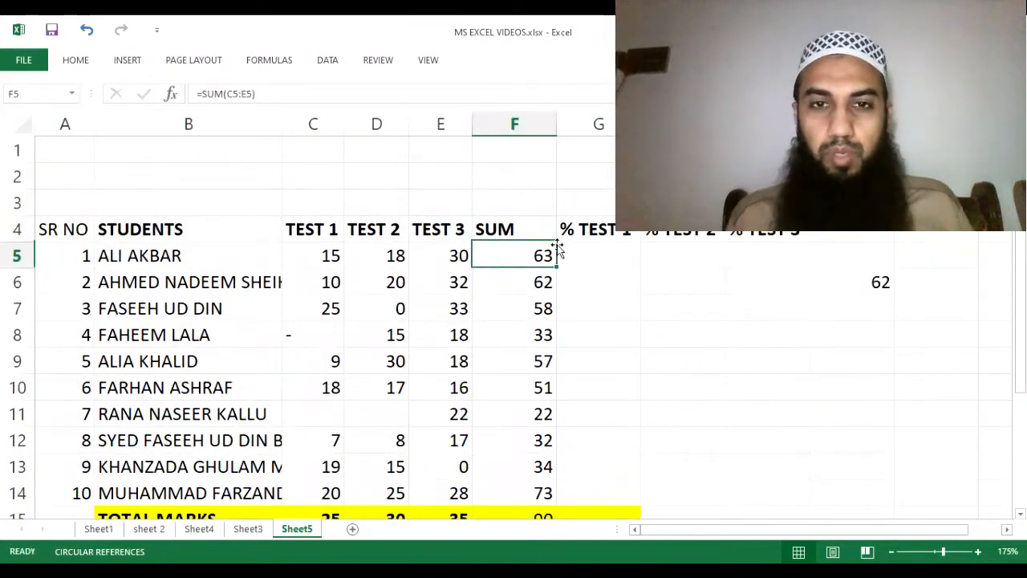
key("Right")
key("Left")
key("Right")
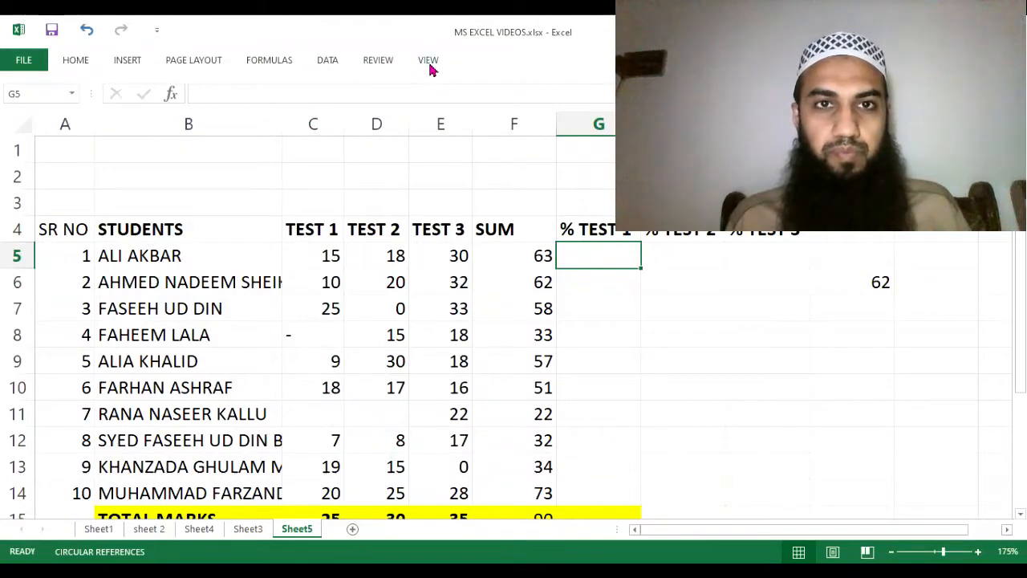
Delete the blank row 3 directly above the table headings.
left_click(450, 205)
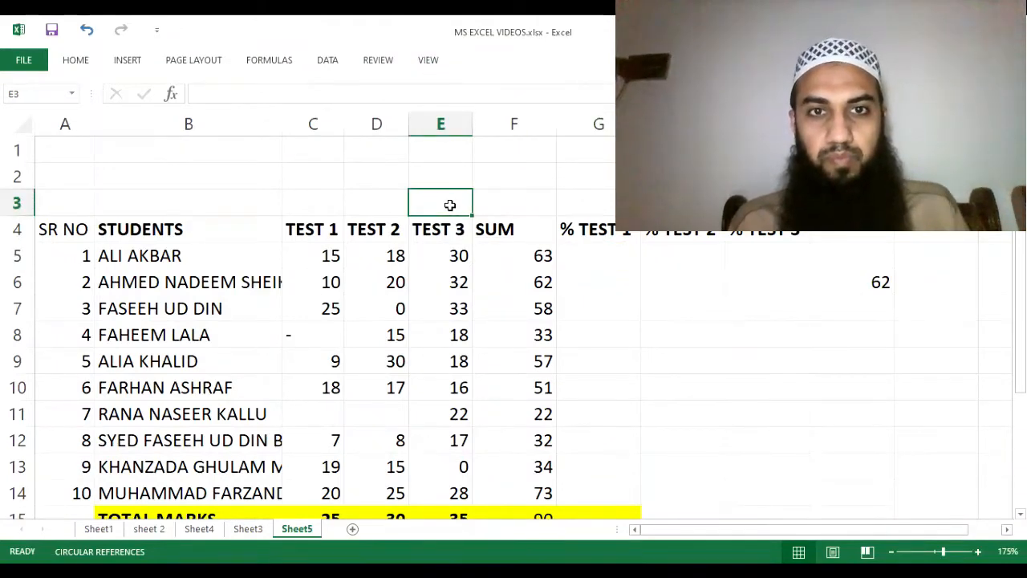
key("shift+space")
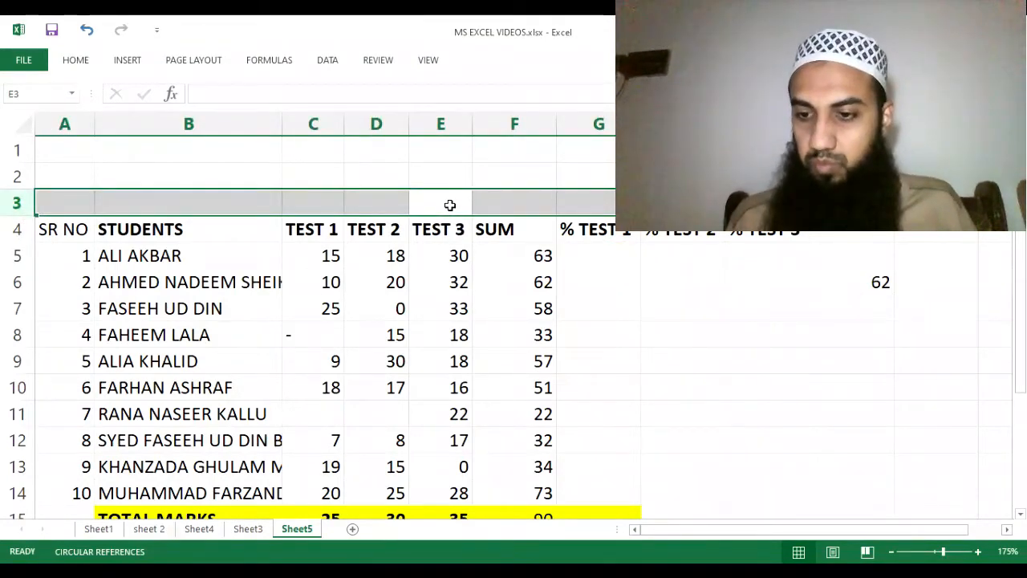
key("ctrl+minus")
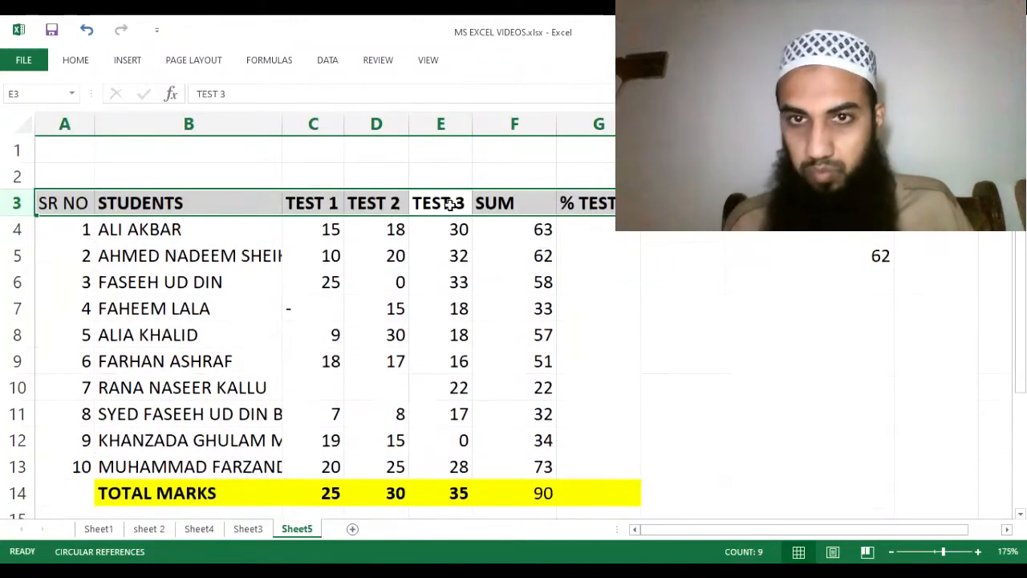
Examine the TEST 1 column down to its maximum score in the TOTAL MARKS row.
key("Left")
key("Right")
key("Right")
key("Down")
key("Down")
key("Up")
key("Right")
key("Left")
key("Left")
key("Left")
key("Left")
key("Down")
key("Down")
key("Down")
key("Down")
key("Down")
key("Down")
key("Down")
key("Down")
key("Down")
key("Down")
key("Down")
key("Down")
key("Up")
key("Up")
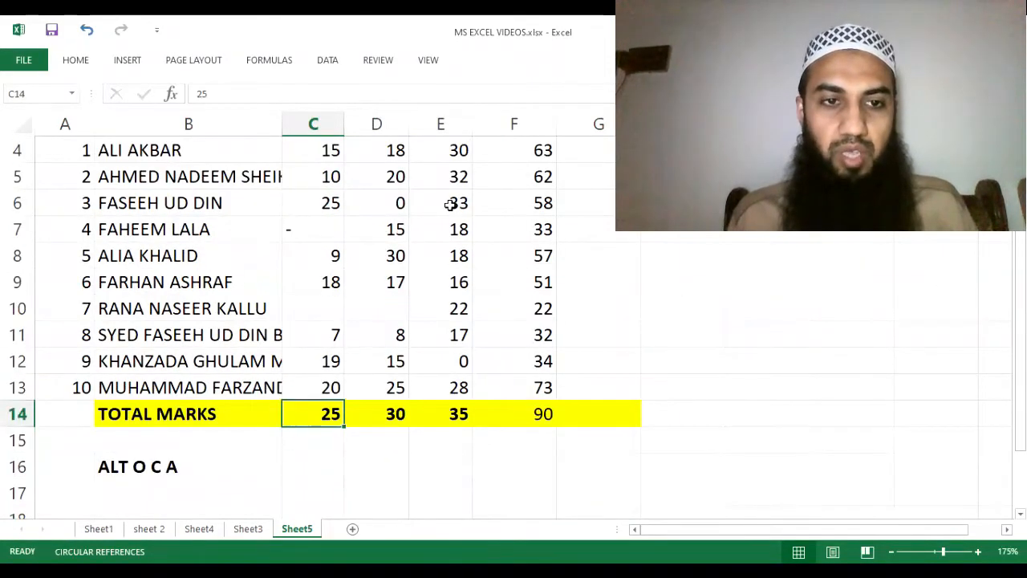
Examine the scores under TEST 1 and the maximum marks for all three tests in the TOTAL MARKS row.
key("Up")
key("Up")
key("Up")
key("Up")
key("Up")
key("Up")
key("Up")
key("Up")
key("Up")
key("Up")
key("Up")
key("Up")
key("Down")
key("Down")
key("Down")
key("Down")
key("Down")
key("Down")
key("Down")
key("Down")
key("Down")
key("Down")
key("Down")
key("Down")
key("Down")
key("Down")
key("Up")
key("Up")
key("Right")
key("Right")
key("Right")
key("Left")
key("Left")
key("Left")
key("Right")
key("Right")
key("Right")
key("Left")
key("Left")
key("Left")
key("Up")
key("Up")
key("Up")
key("Up")
key("Up")
key("Up")
key("Up")
key("Up")
key("Up")
key("Up")
key("Up")
key("Up")
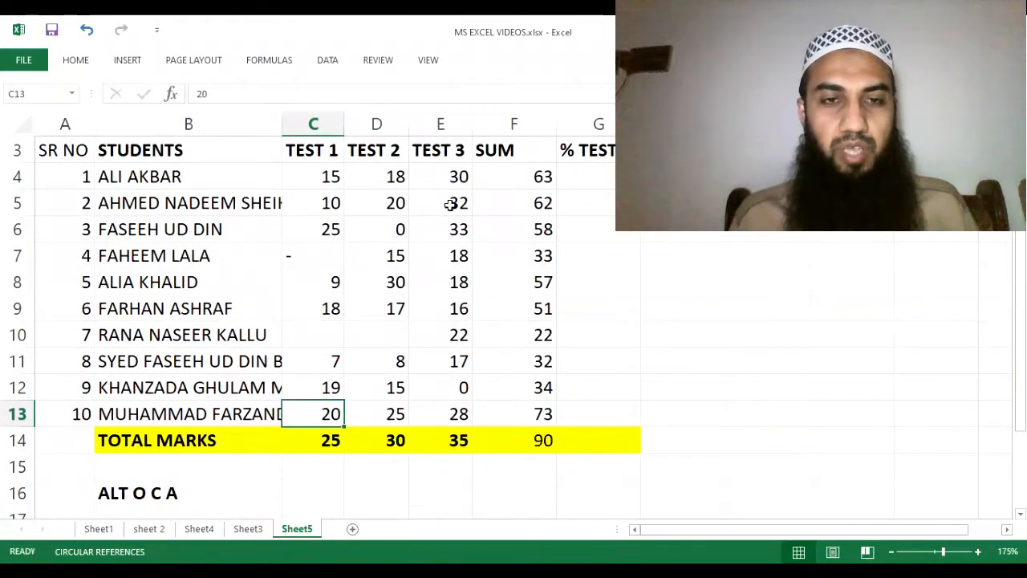
Enter the formula =C4/C14 in G4 to divide the first student's TEST 1 score by the test's total marks.
key("Down")
key("Down")
key("Down")
key("Right")
key("Right")
key("Right")
key("Right")
key("Up")
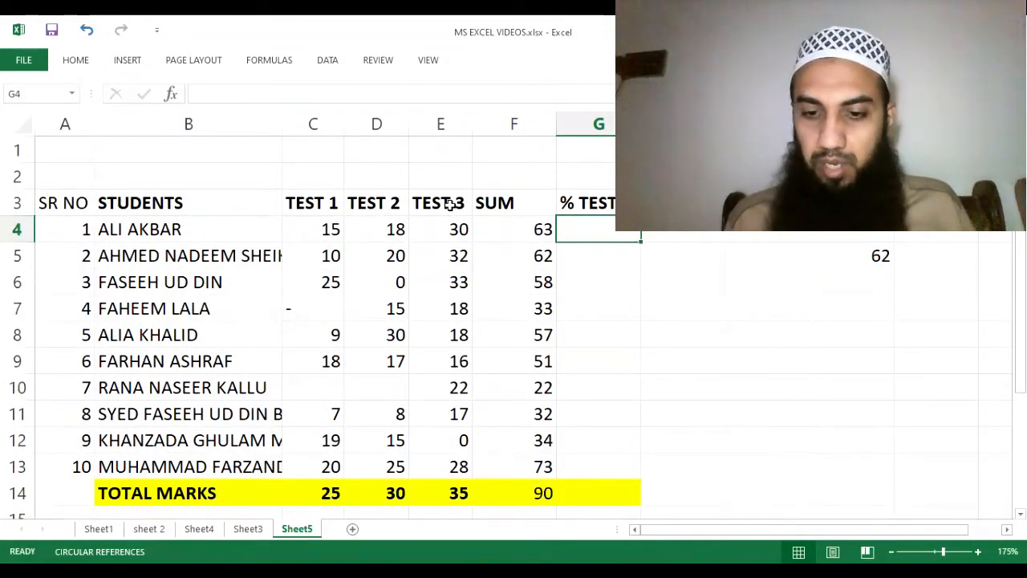
type("=")
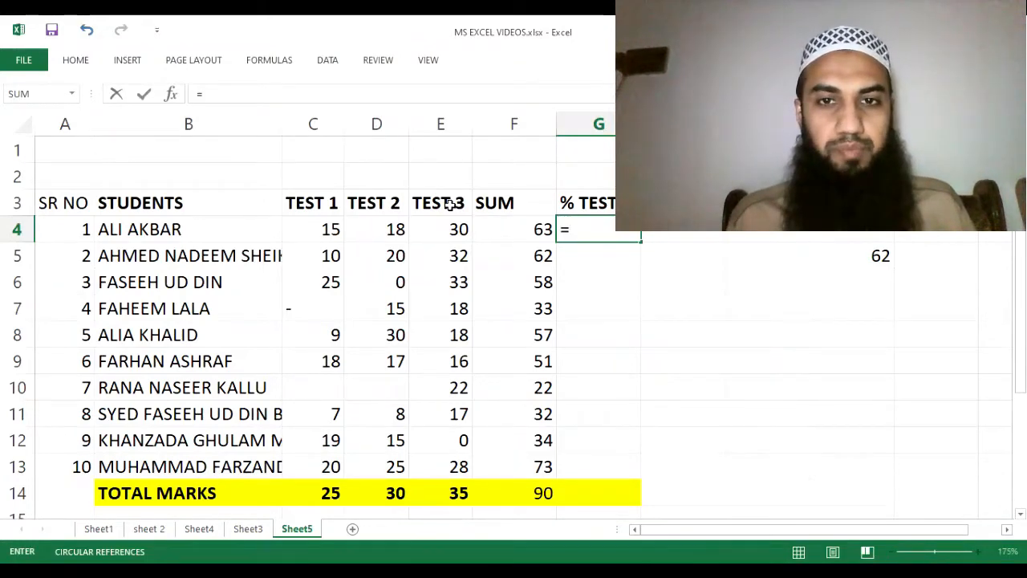
key("BackSpace")
type("+")
key("BackSpace")
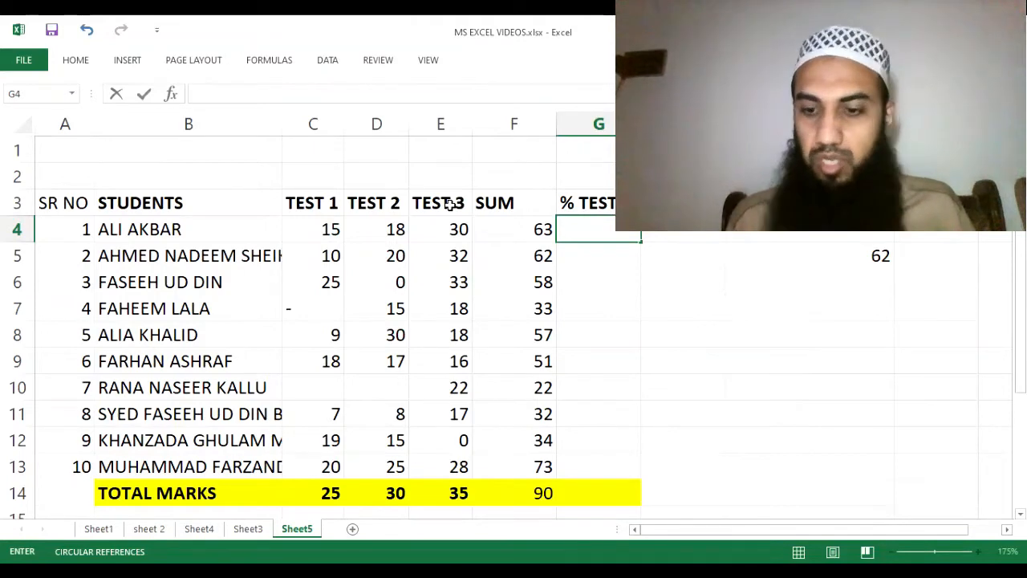
type("=")
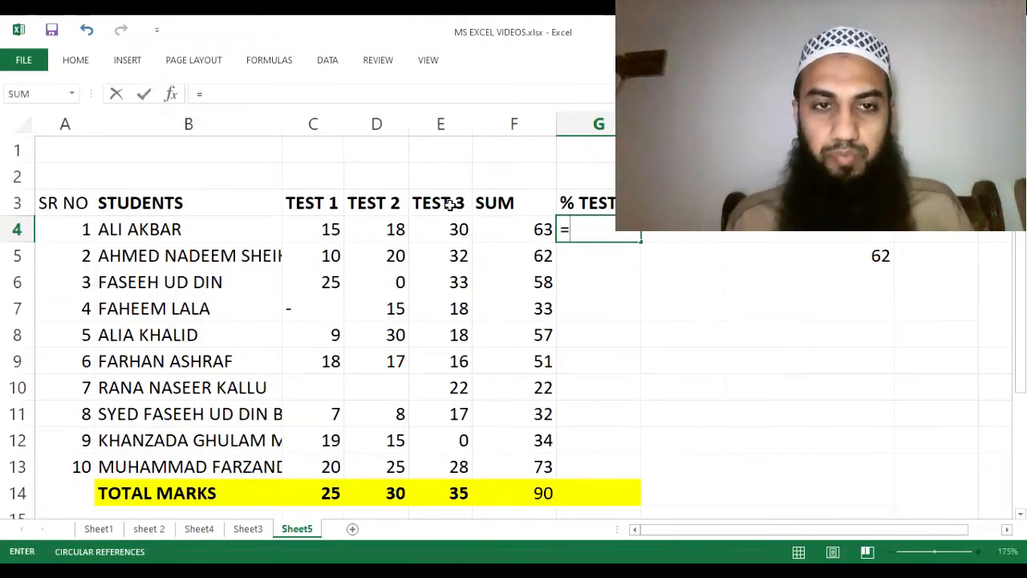
key("Left")
key("Left")
key("Left")
key("Left")
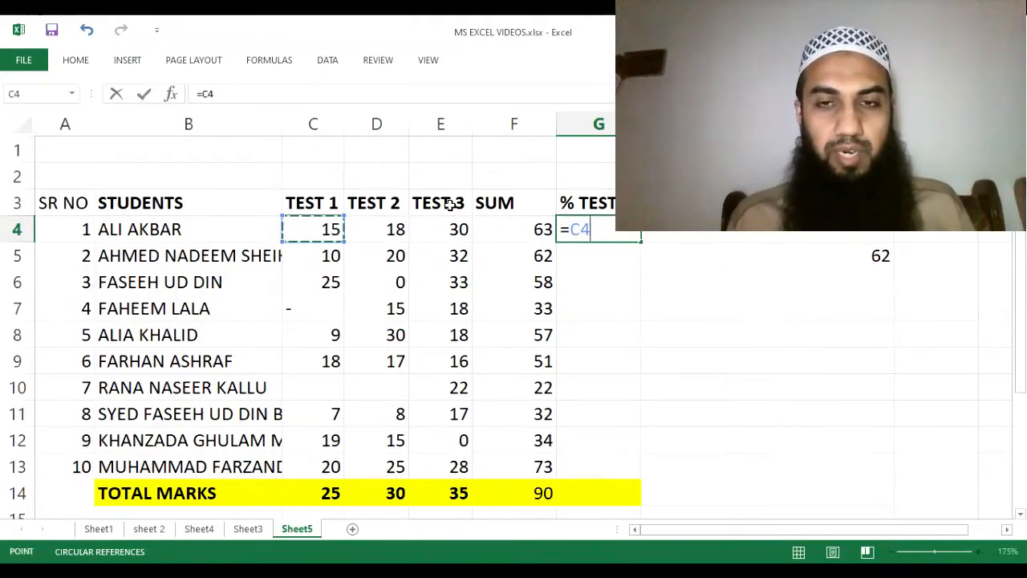
type("/")
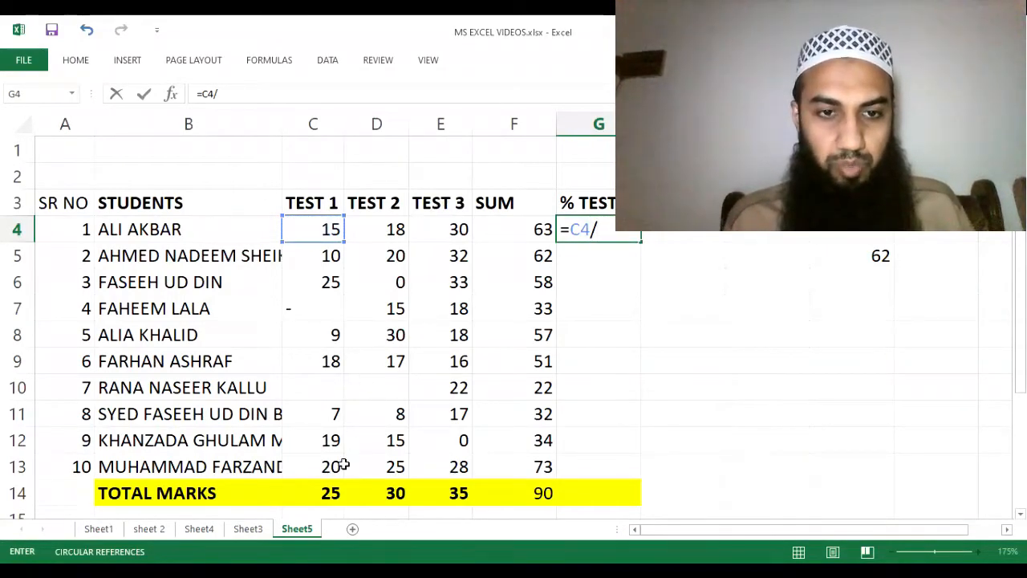
left_click(329, 493)
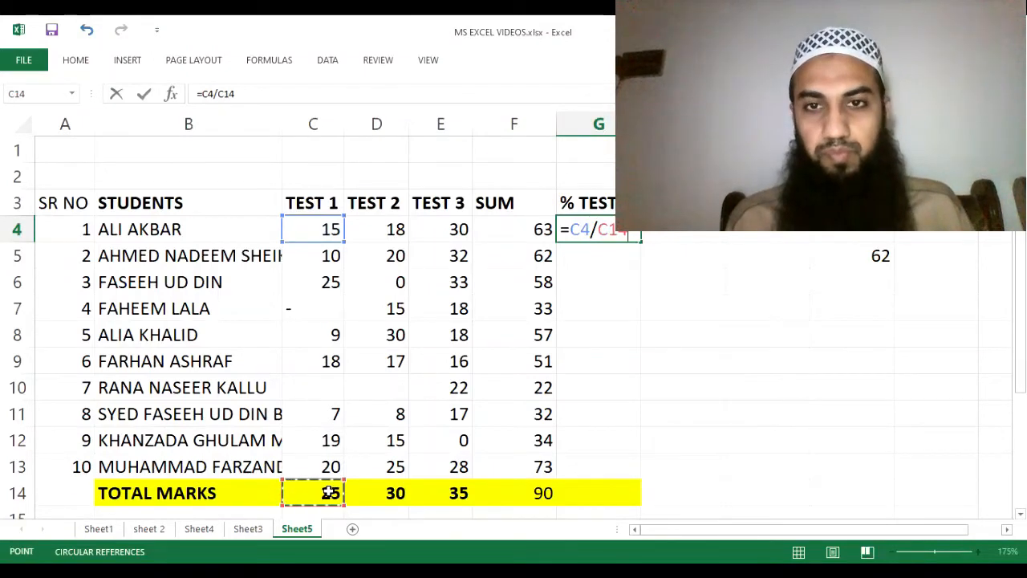
key("Return")
key("Up")
key("Down")
key("Up")
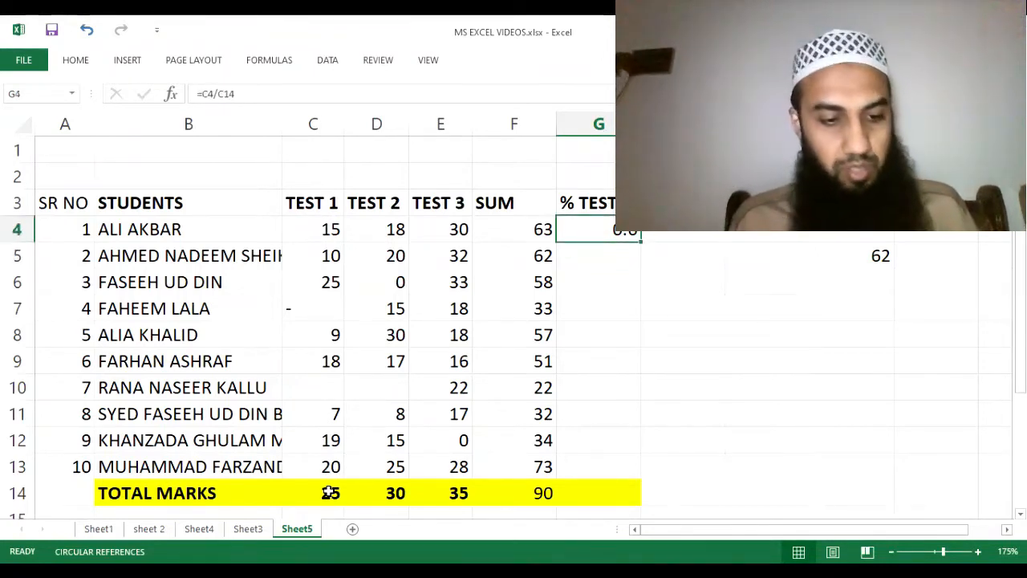
Extend the G4 formula to =C4/C14*100.
key("F2")
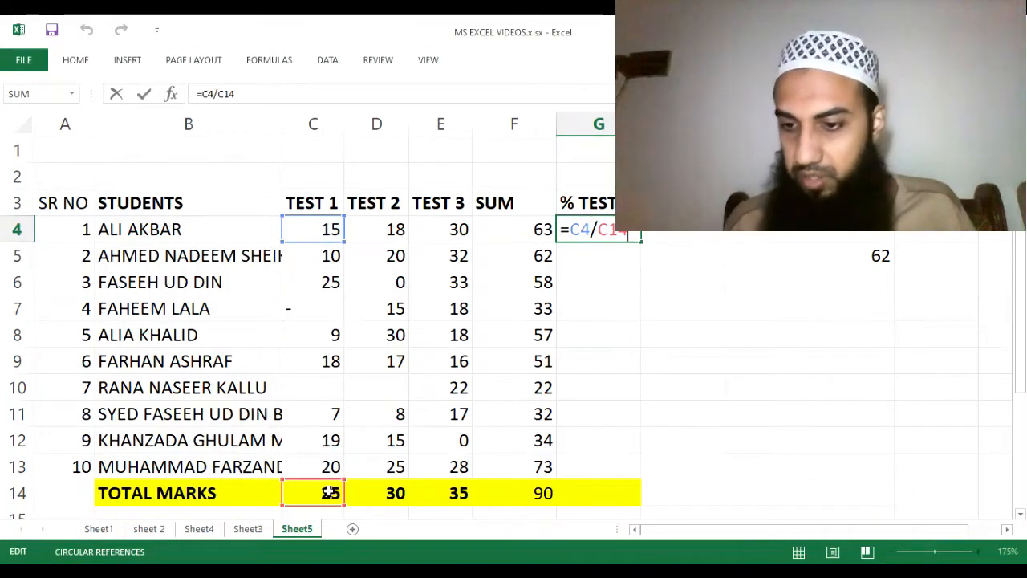
type("*100")
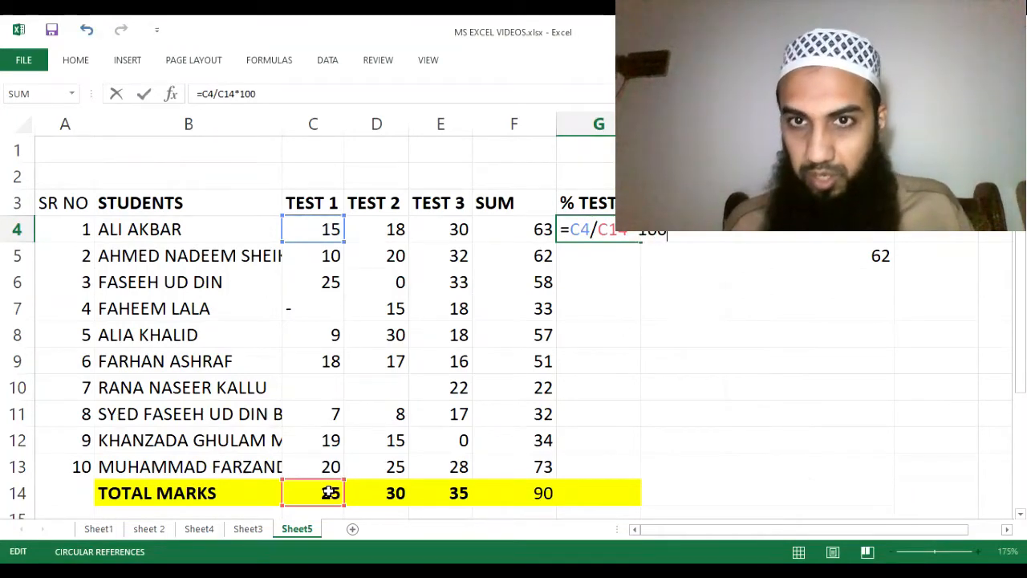
key("Return")
key("Up")
key("Up")
key("Down")
key("Down")
key("Up")
key("Down")
key("Up")
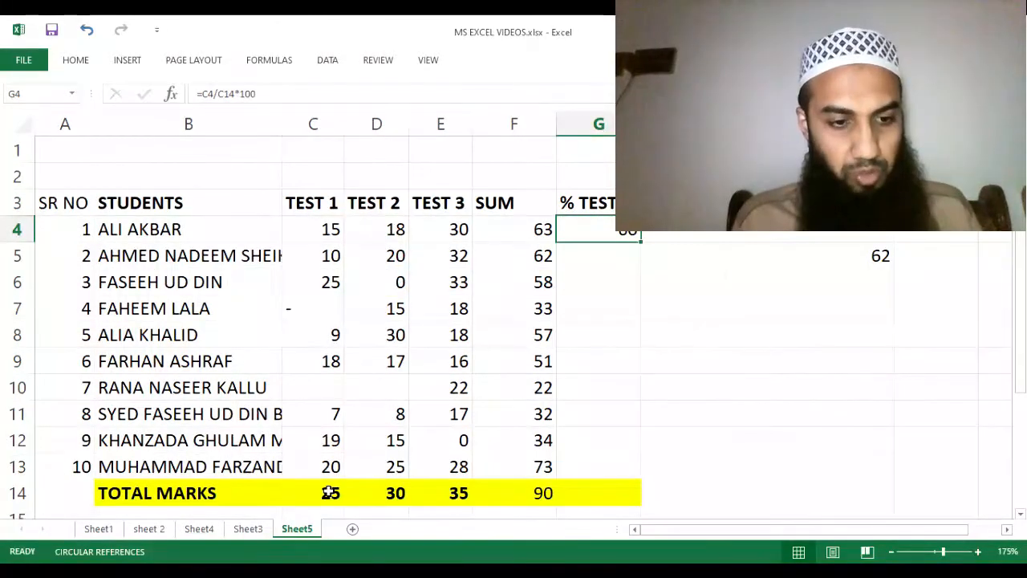
Remove the multiplication by 100 from the G4 formula, leaving =C4/C14.
key("F2")
key("BackSpace")
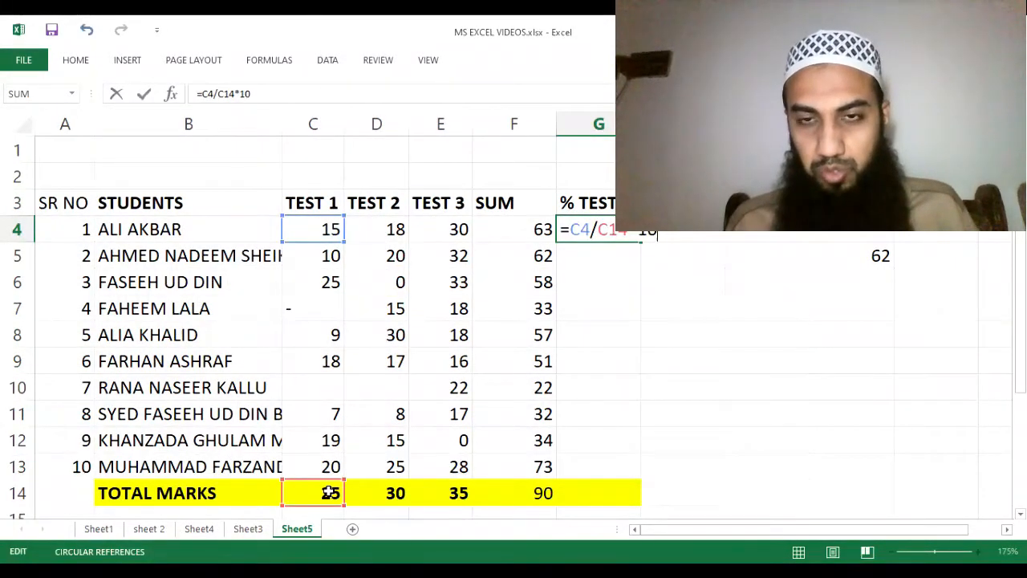
key("BackSpace")
key("Return")
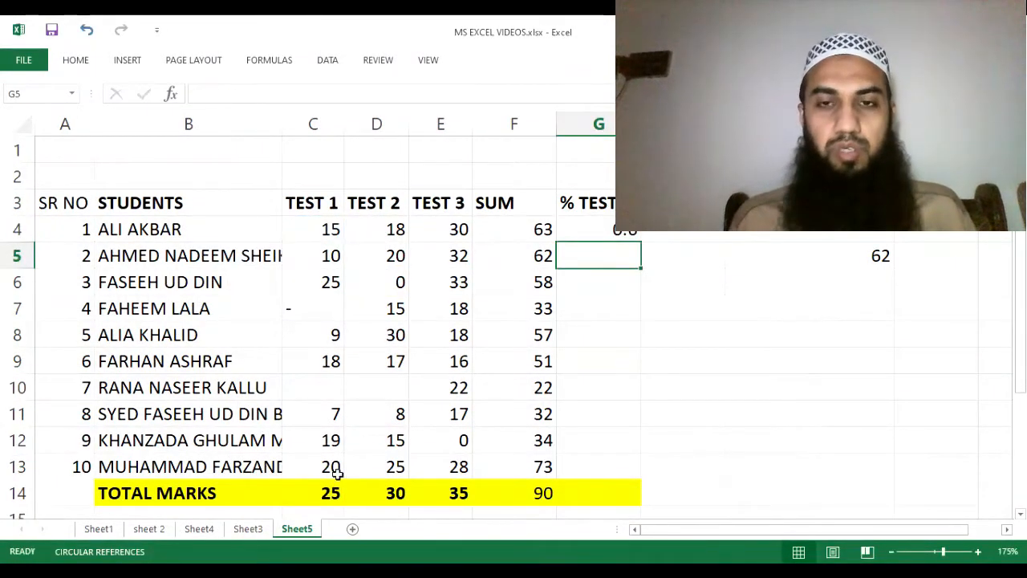
Format the first student's TEST 1 result in G4 as a percentage.
key("Up")
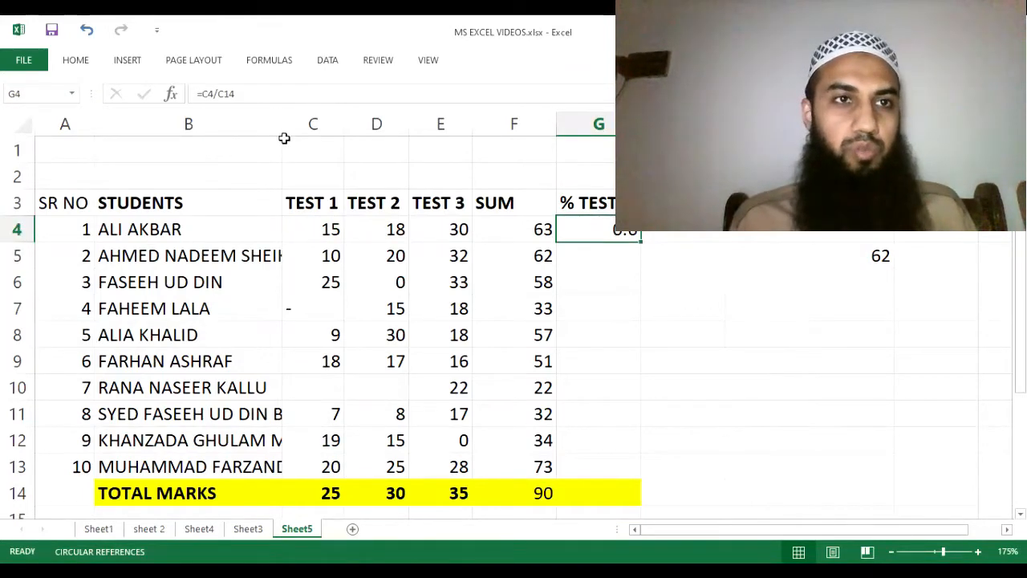
left_click(78, 62)
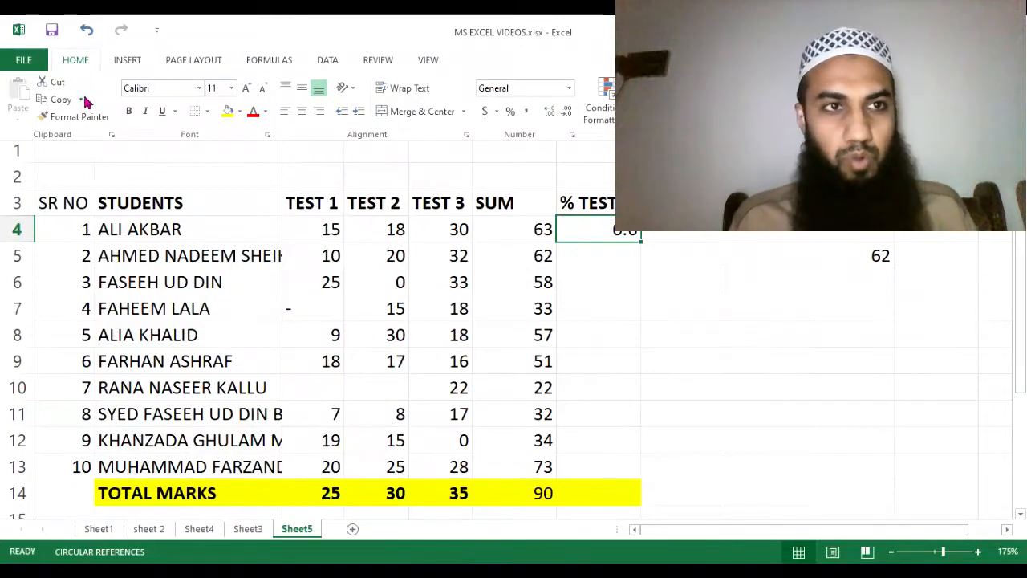
left_click(512, 113)
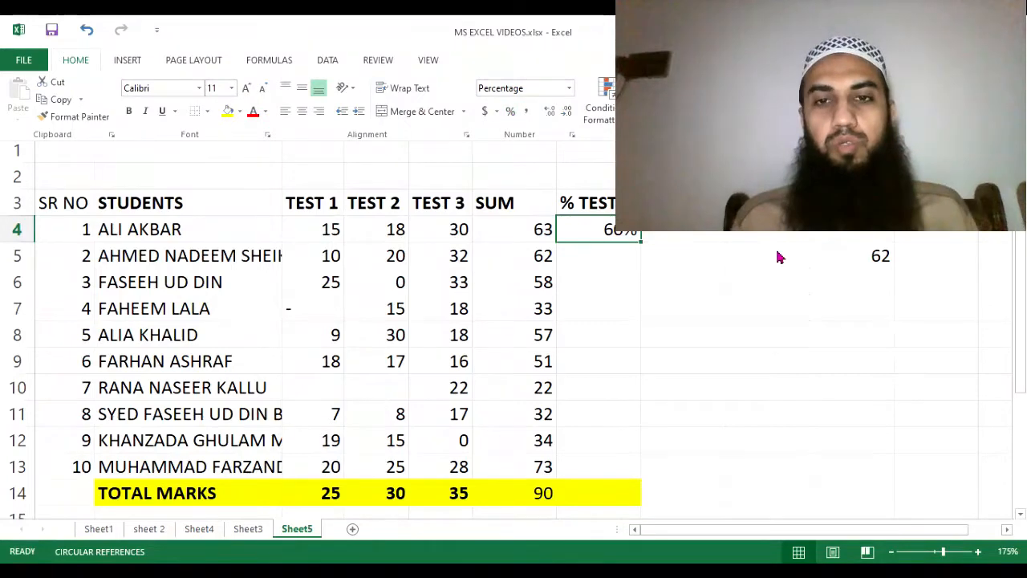
Fill the percentage formula from G4 down the % TEST 1 column to the TOTAL MARKS row.
left_click(656, 284)
key("Up")
key("Up")
key("Down")
key("Down")
key("Down")
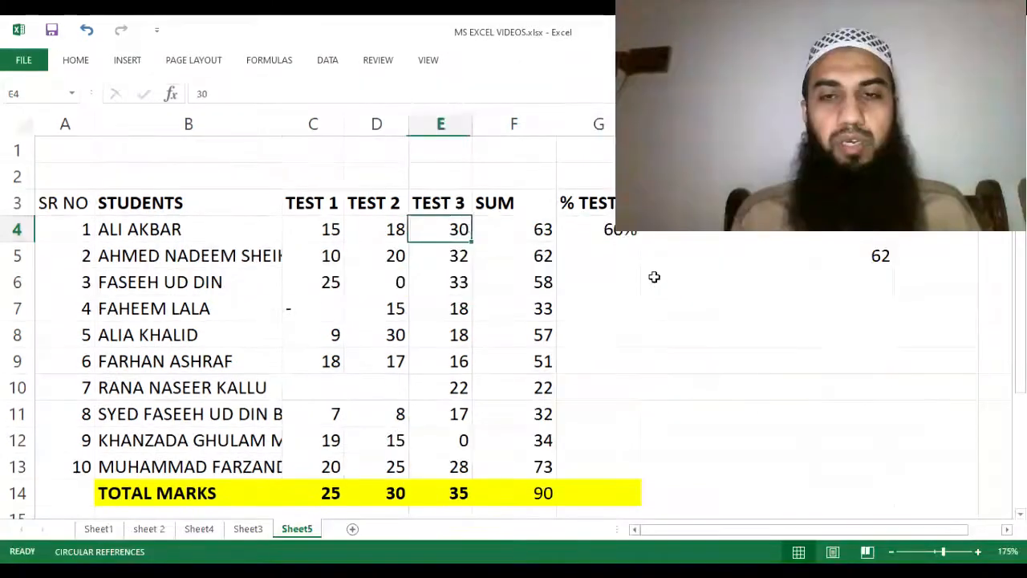
key("Right")
key("Right")
key("Down")
key("Down")
key("Up")
key("Up")
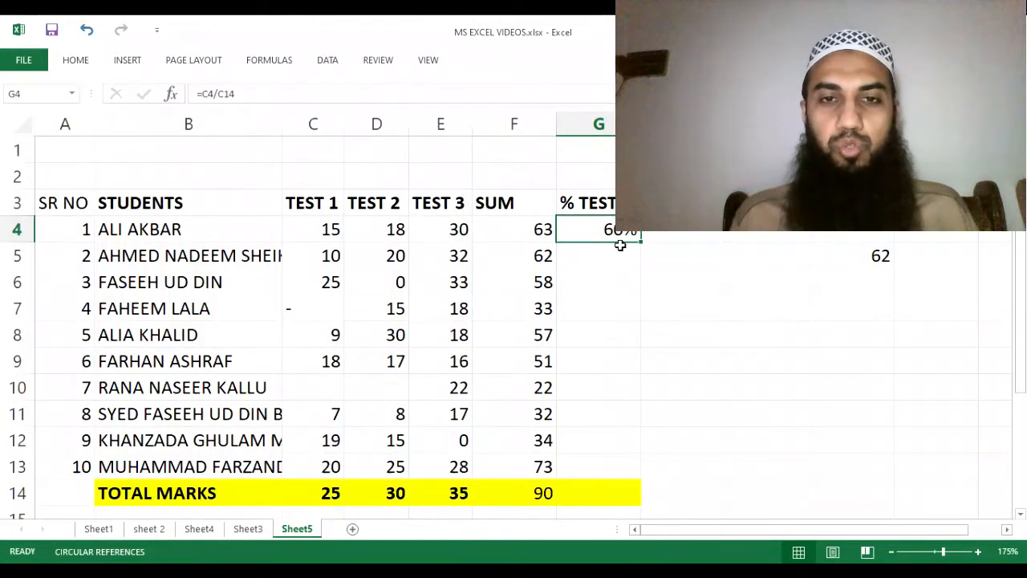
left_click(519, 255)
left_click(616, 231)
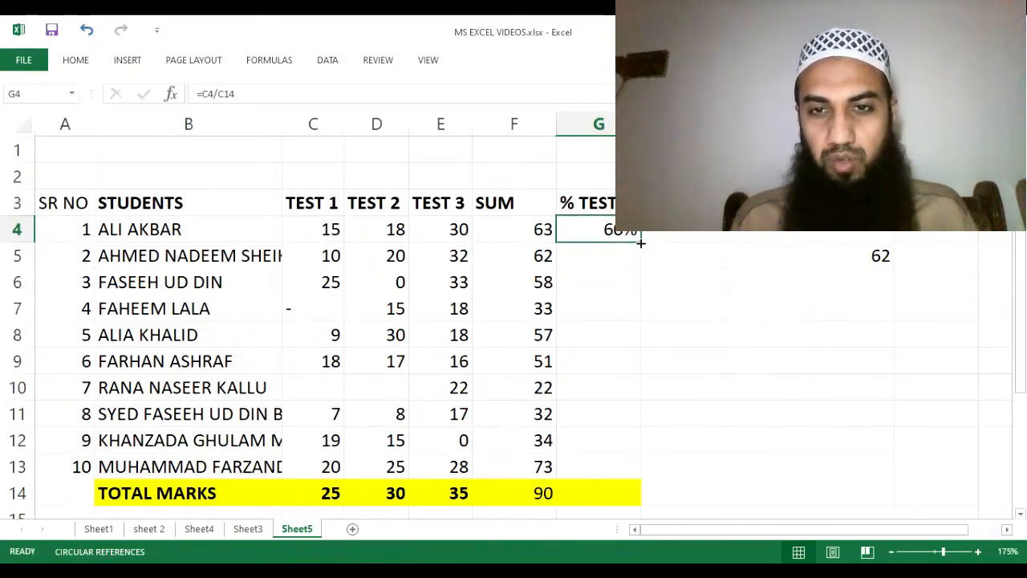
double_click(640, 242)
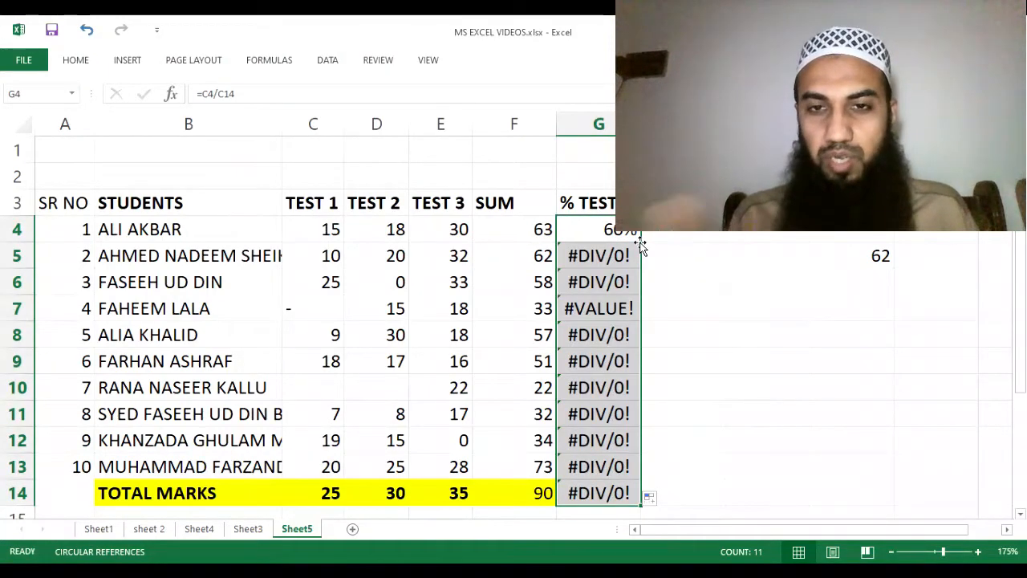
Examine the filled % TEST 1 results and compare them with the neighbouring score and SUM columns.
key("Down")
key("Down")
key("Up")
key("Down")
key("Up")
key("Down")
key("Left")
key("Left")
key("Left")
key("Right")
key("Right")
key("Right")
key("Up")
key("Up")
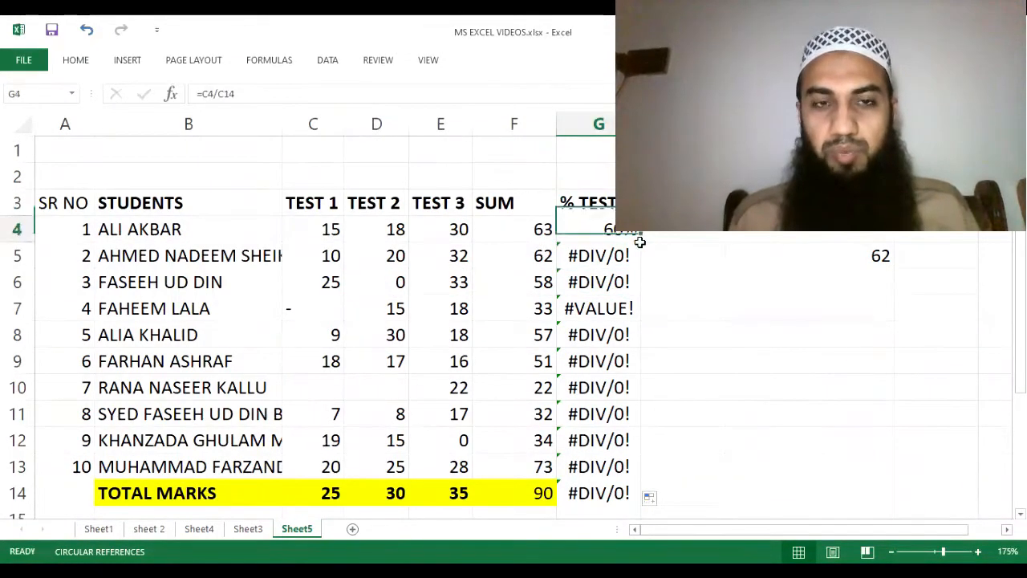
key("Down")
key("Down")
key("Down")
key("Down")
key("Down")
key("Down")
key("Down")
key("Left")
key("Up")
key("Up")
key("Up")
key("Up")
key("Up")
key("Up")
key("Up")
key("Up")
key("Right")
key("Down")
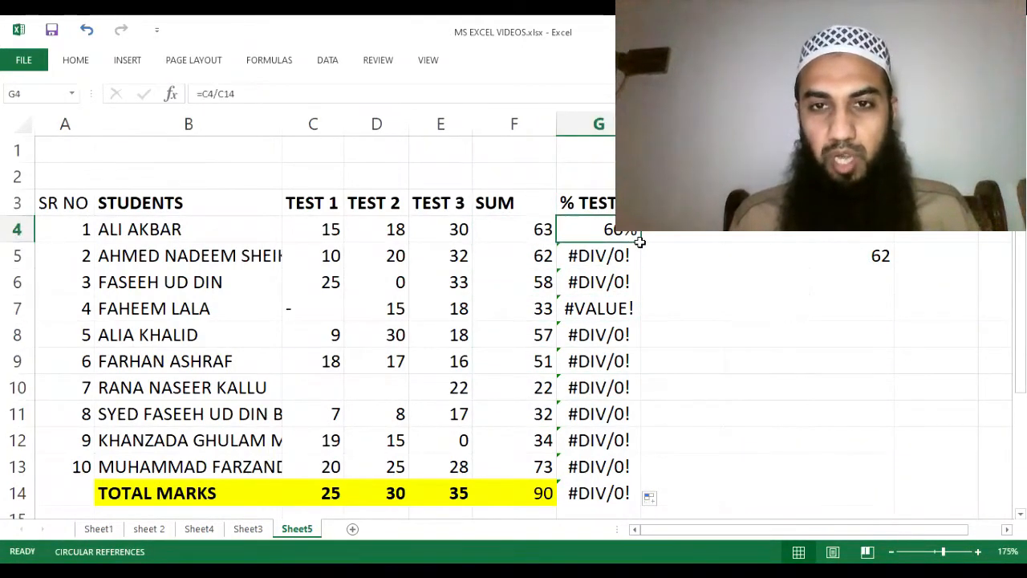
Inspect which cells the formulas in G4 and G5 refer to, especially the divisor of each.
key("F2")
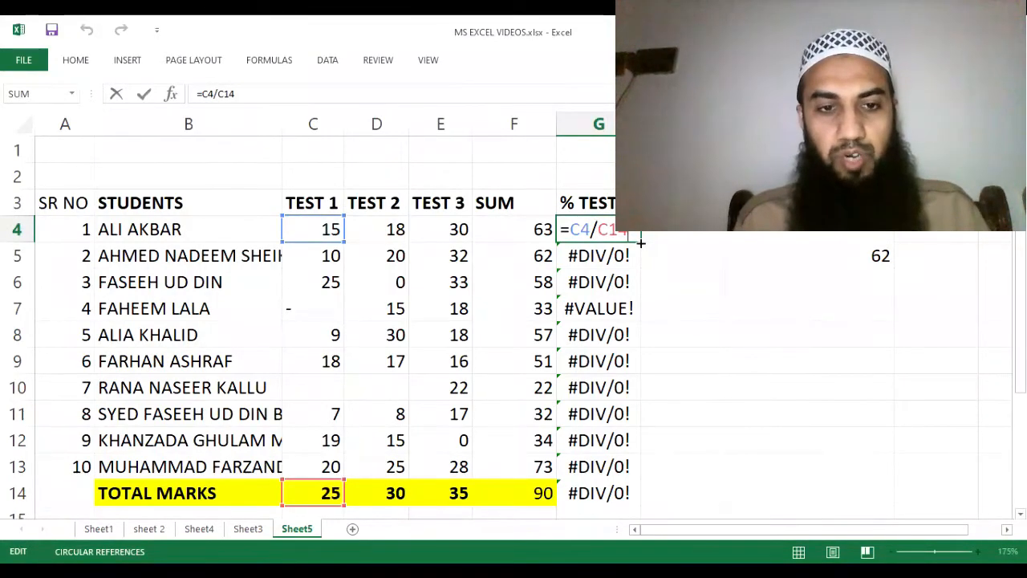
key("Return")
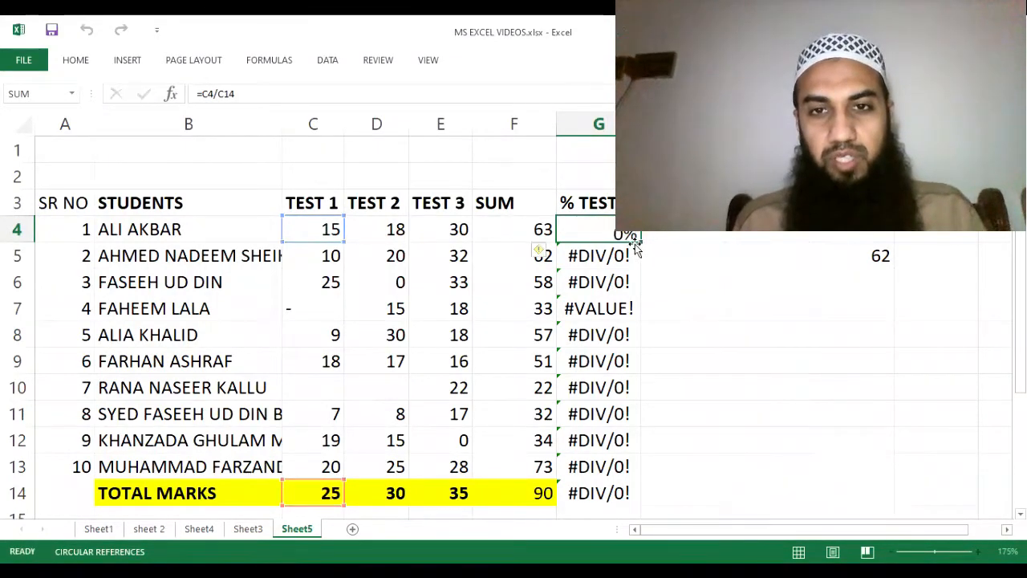
key("Left")
key("Right")
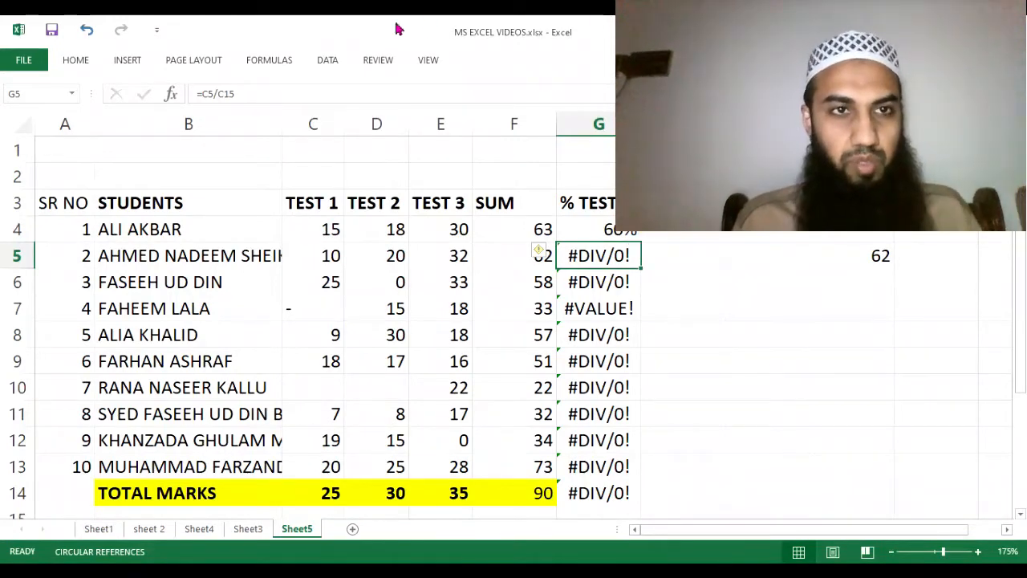
left_click(230, 93)
left_click_drag(228, 93, 192, 94)
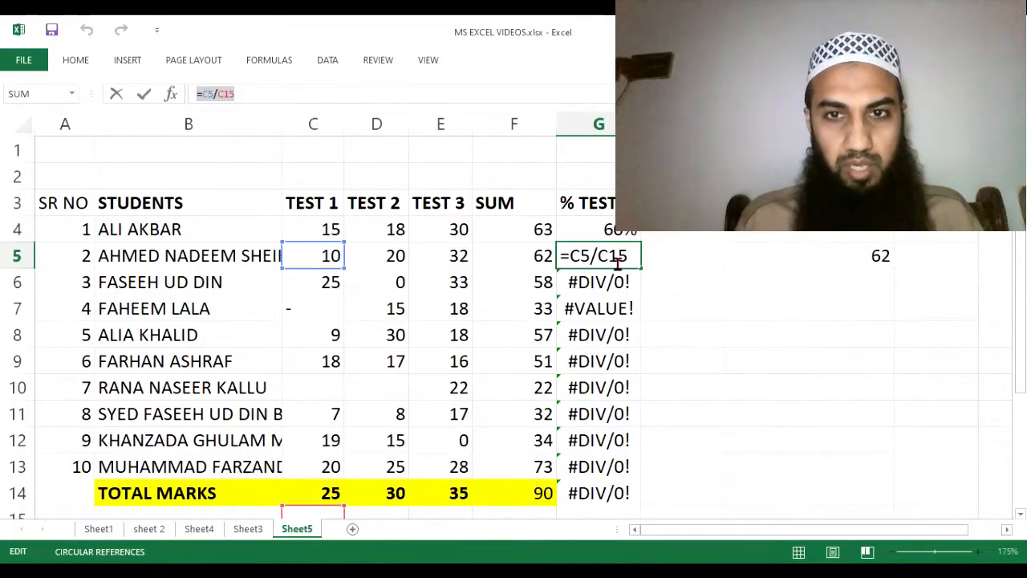
key("ctrl+Return")
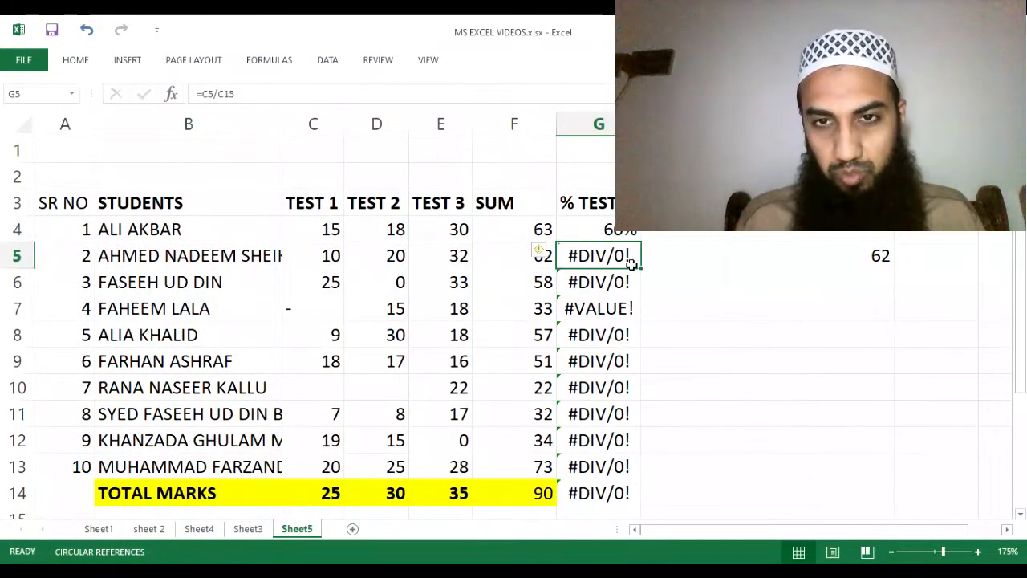
double_click(631, 258)
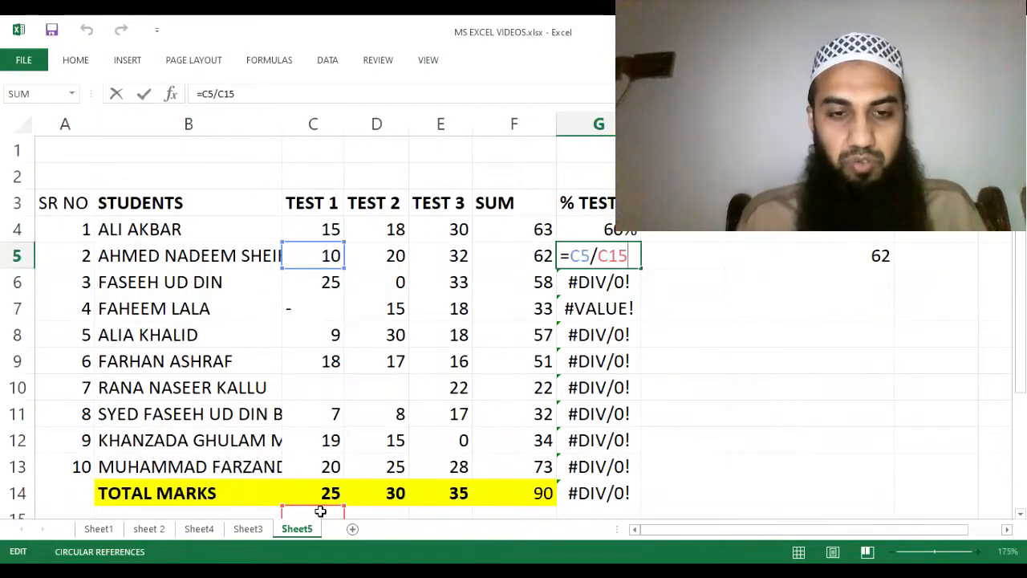
key("Return")
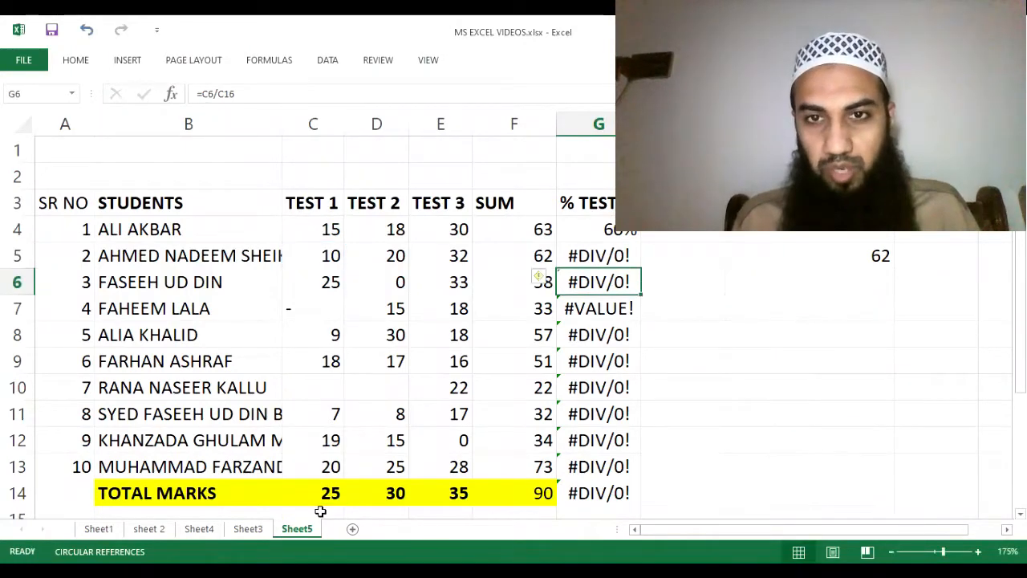
key("Up")
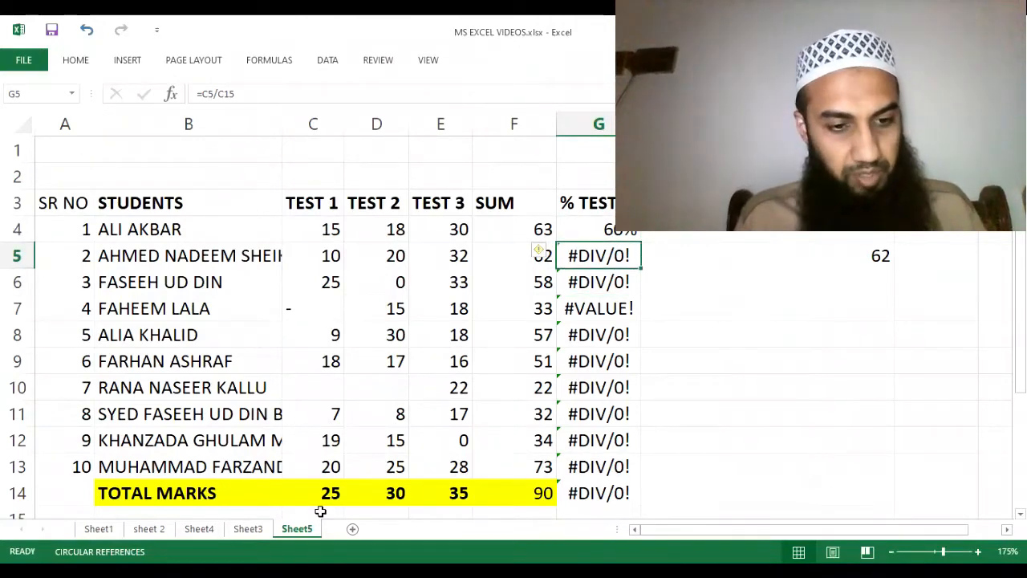
Change the divisor in the G5 formula to C14 and make it absolute, giving =C5/$C$14.
key("F2")
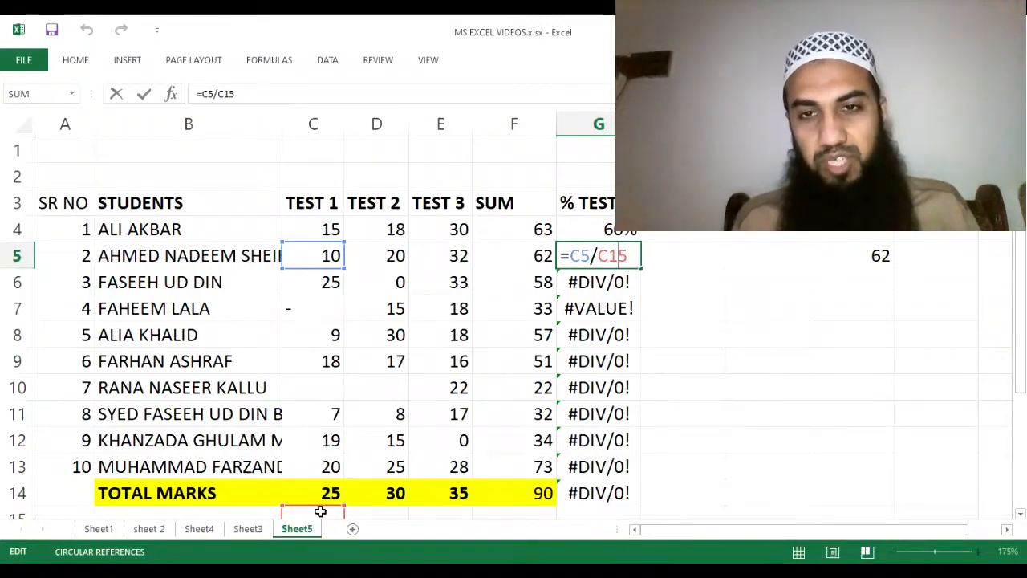
key("Left")
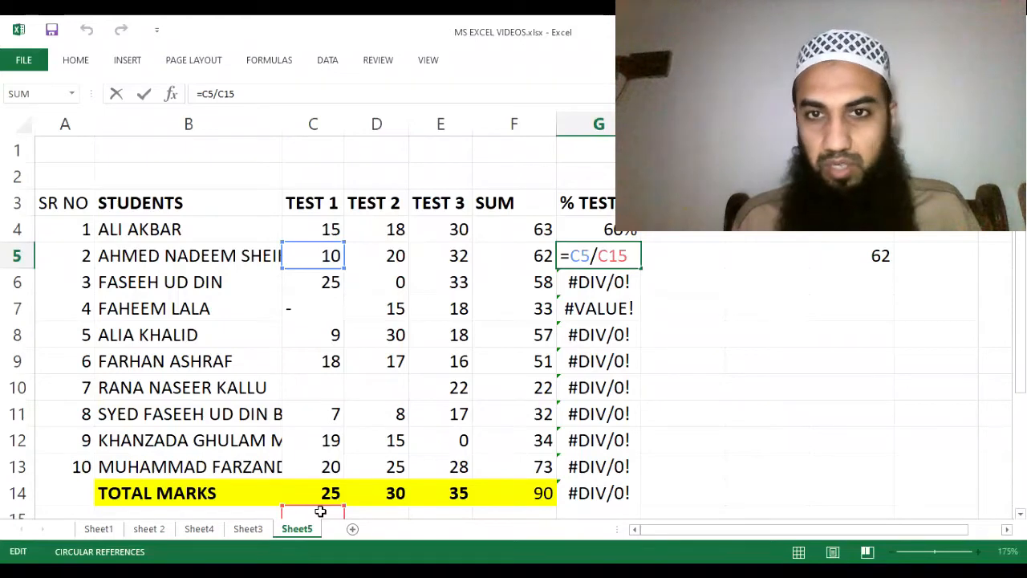
key("shift+Right")
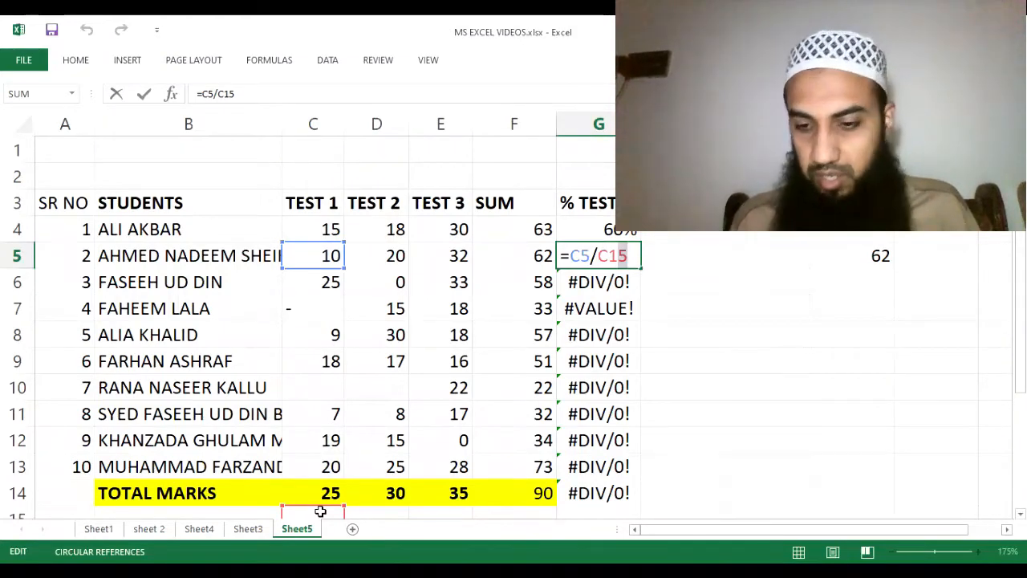
type("4")
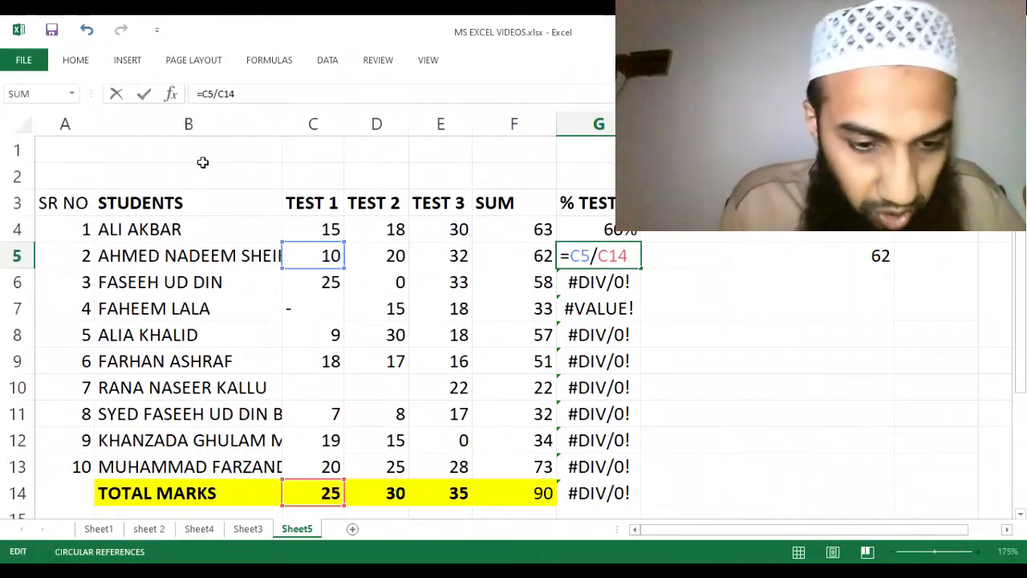
double_click(615, 255)
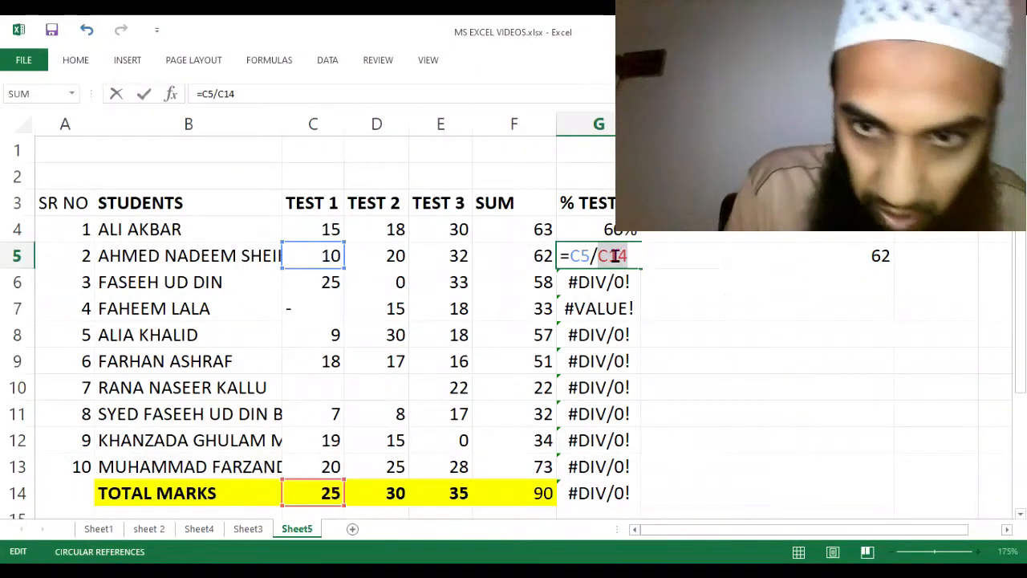
key("F4")
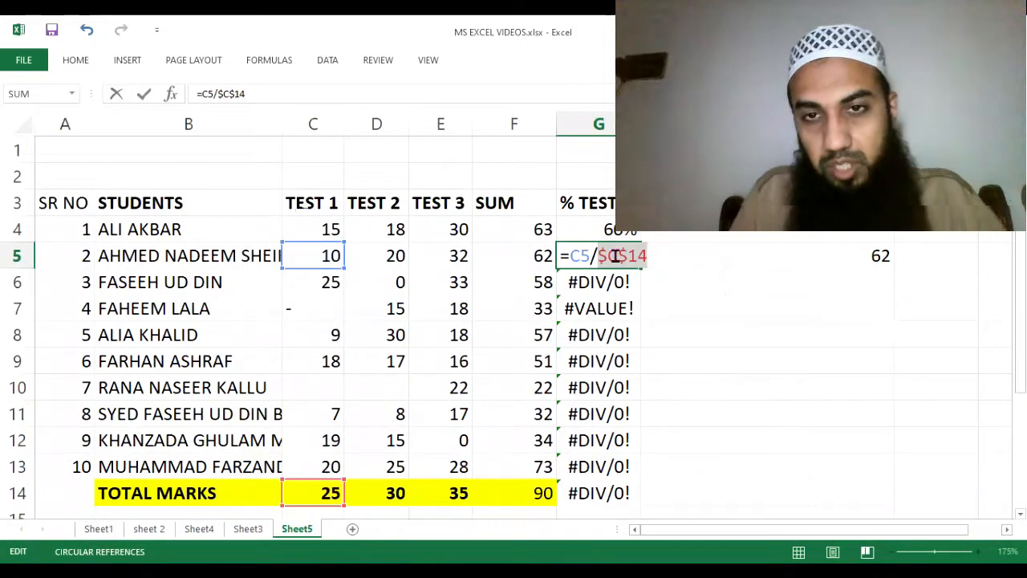